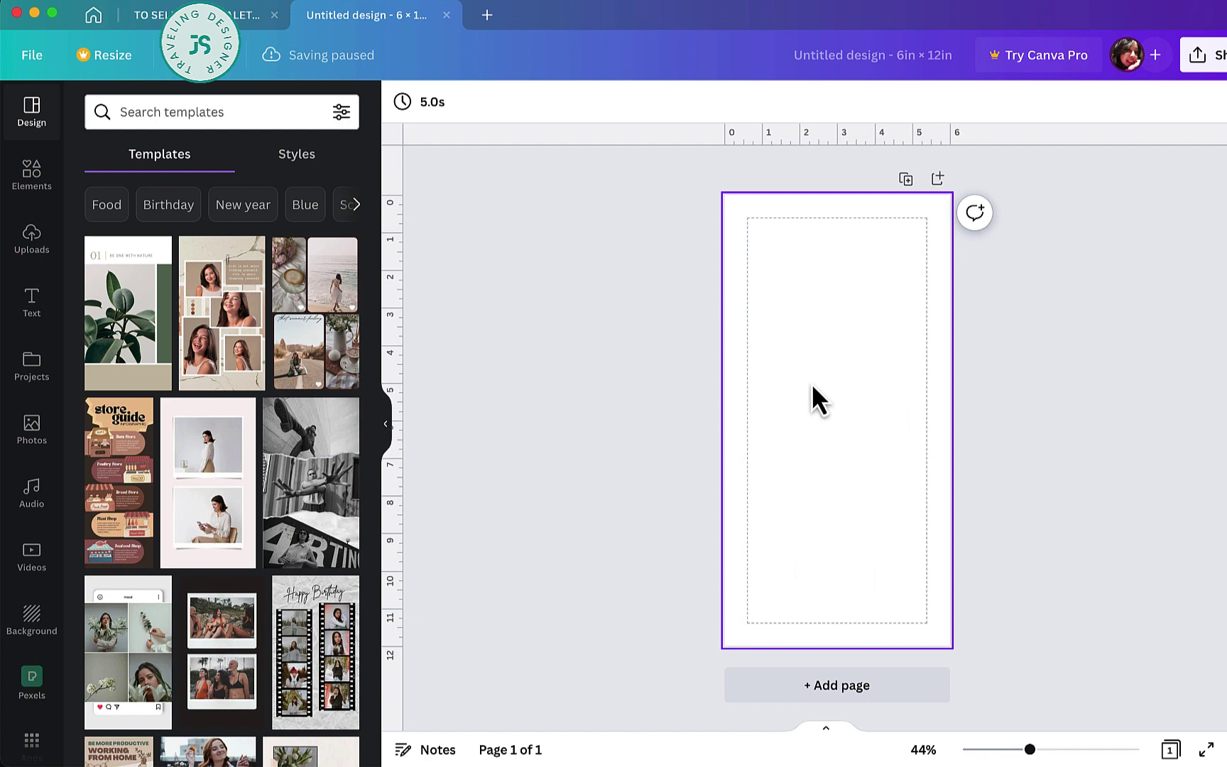
- Search the elements for "grid", add a single-image grid and shrink it to a small landscape frame centred at the top margin
scroll(882, 400, up, 5)
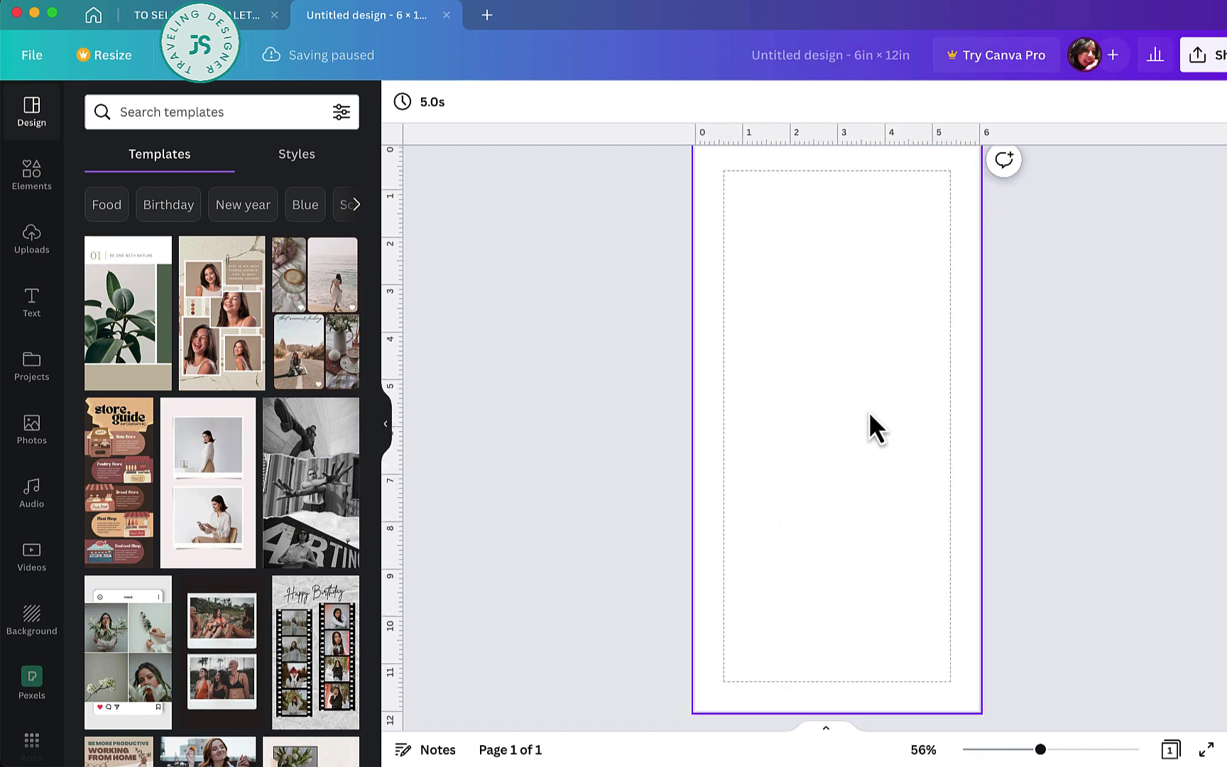
scroll(866, 565, up, 2)
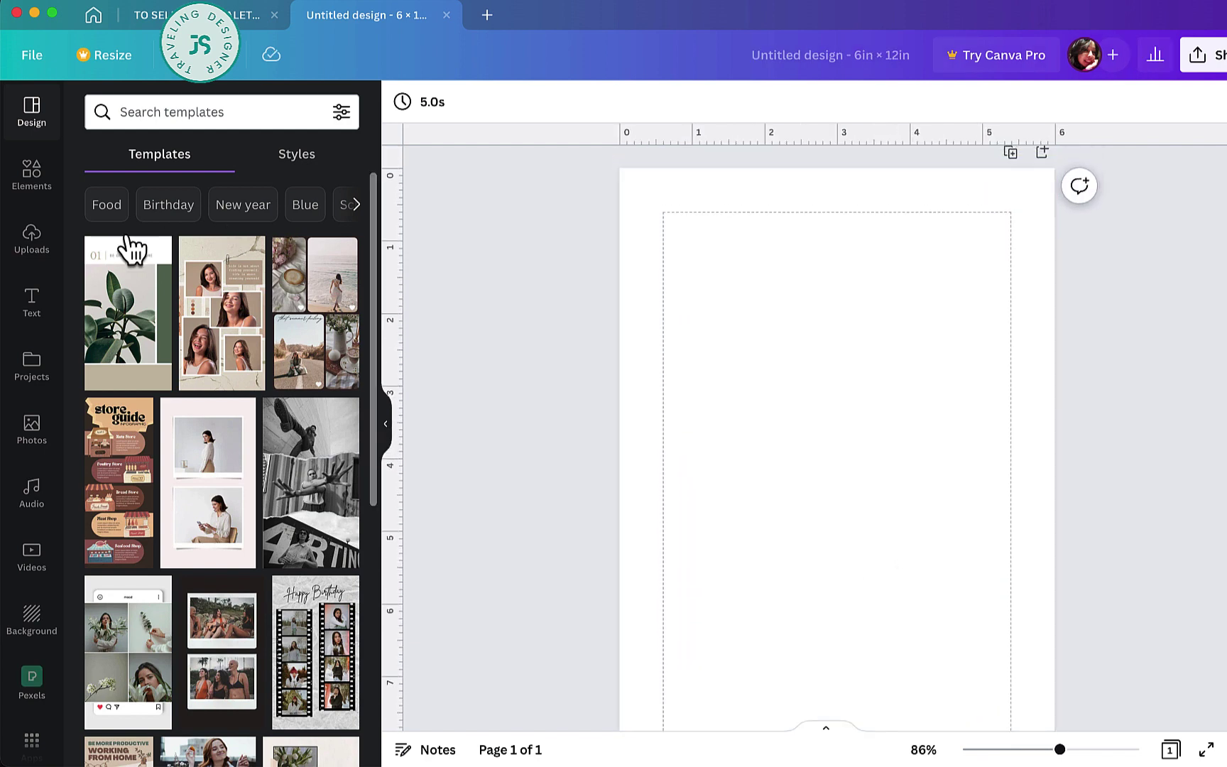
click(32, 186)
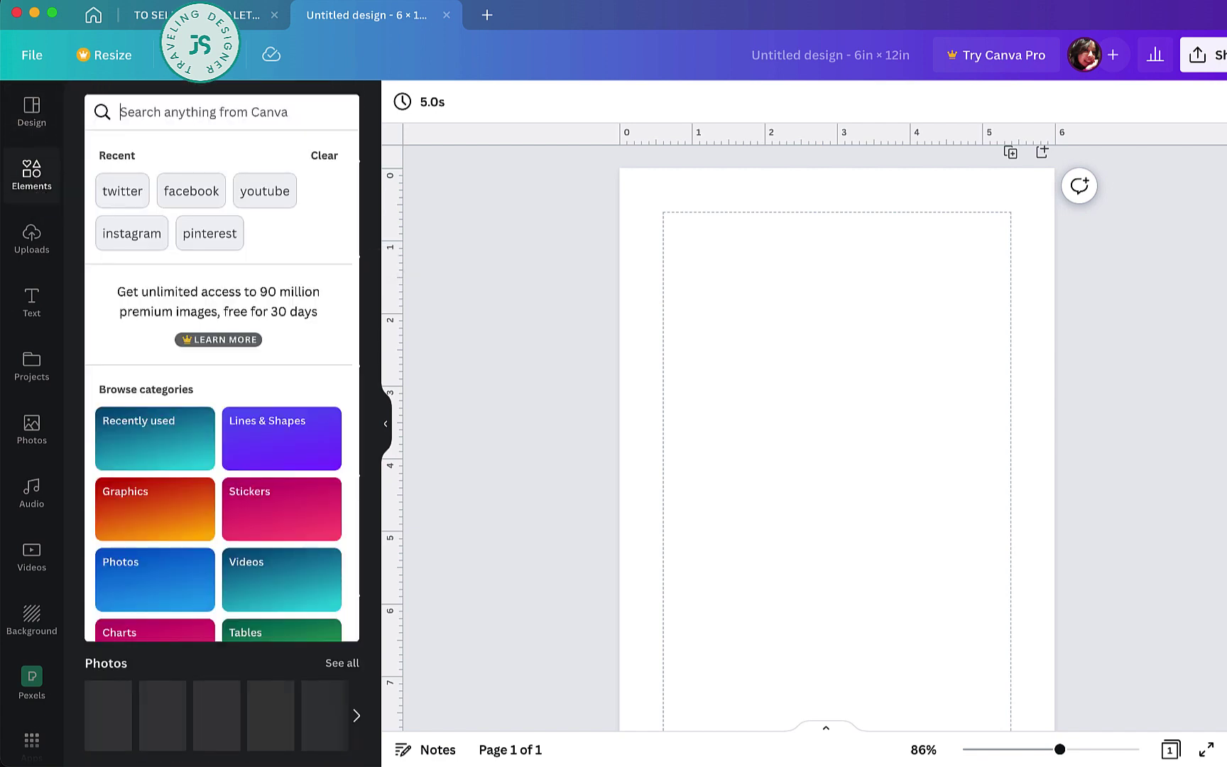
text(grid)
key(Return)
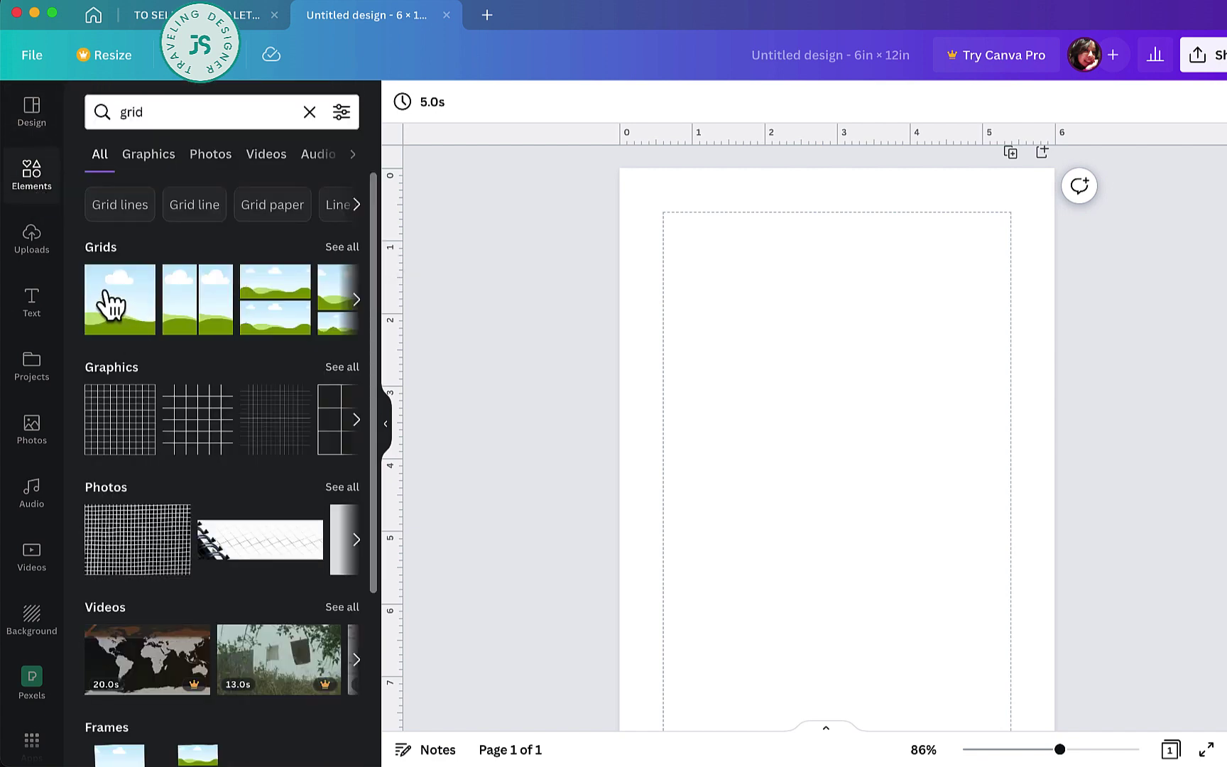
click(110, 305)
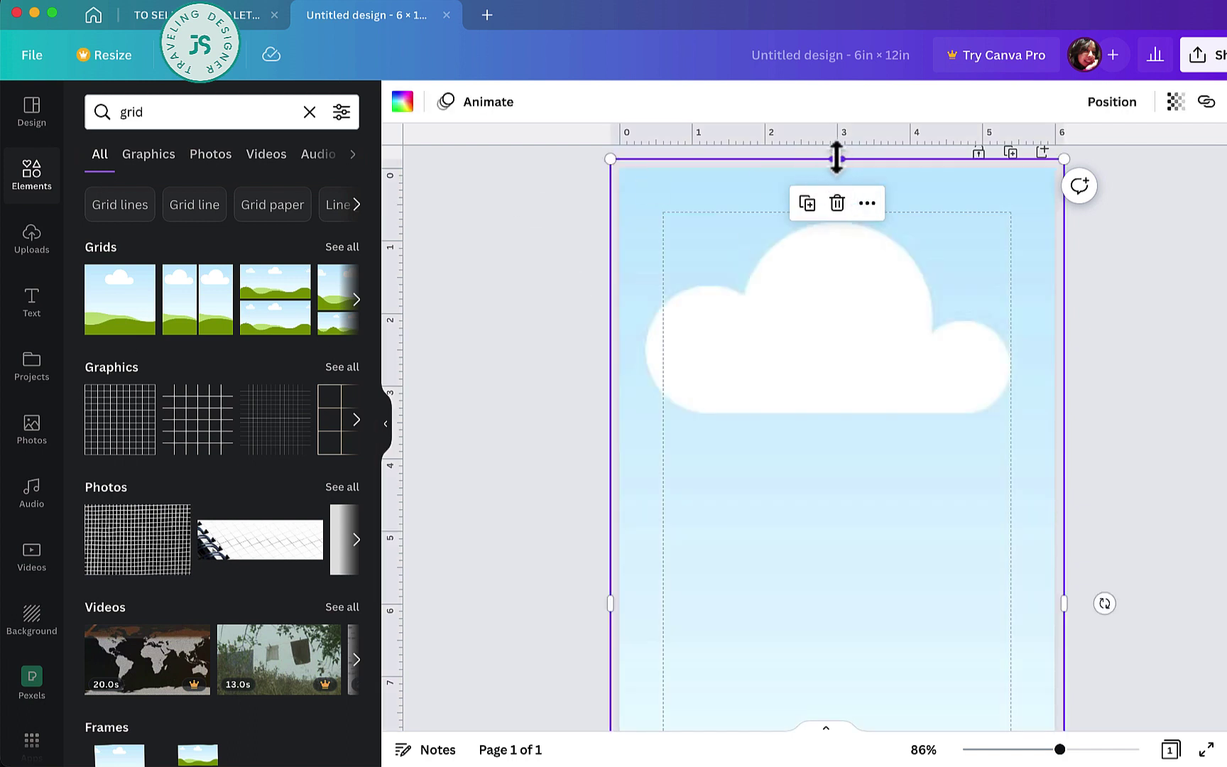
drag(857, 542, 866, 593)
click(808, 410)
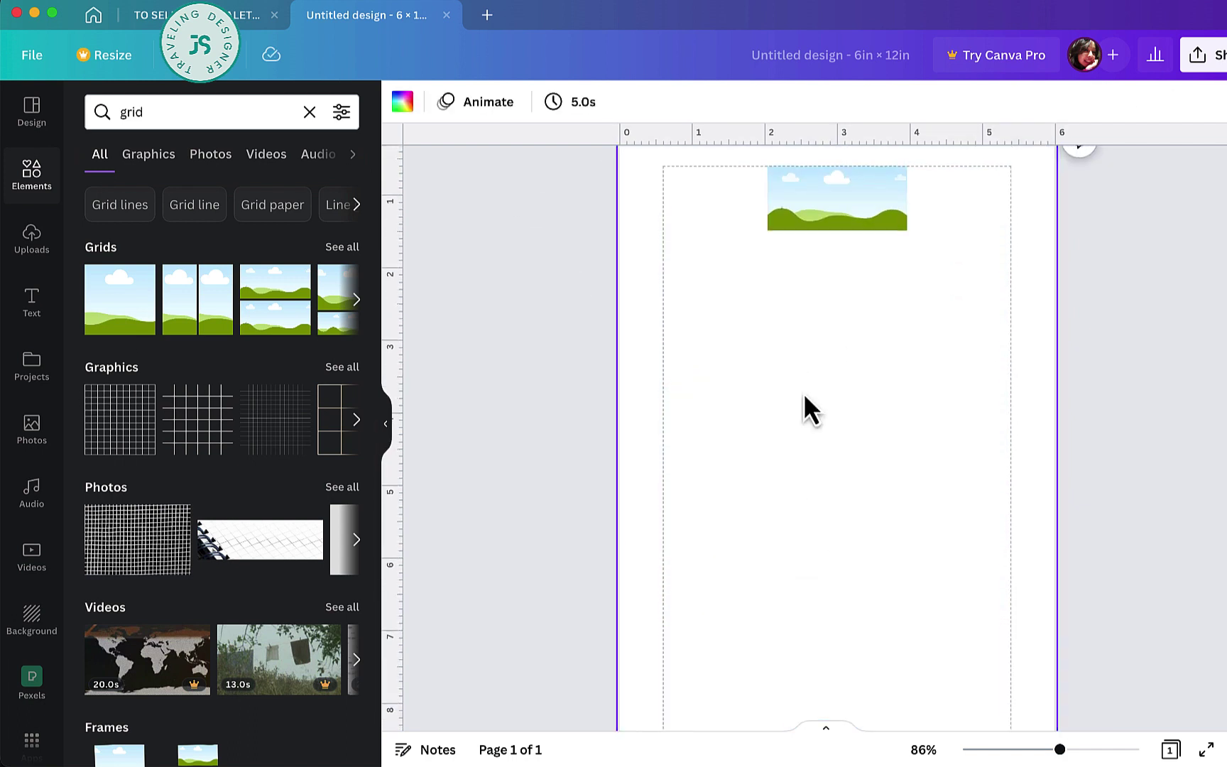
- Search the elements for "line", add a plain solid line and place it below the frame, starting at the left margin
click(197, 111)
key(Return)
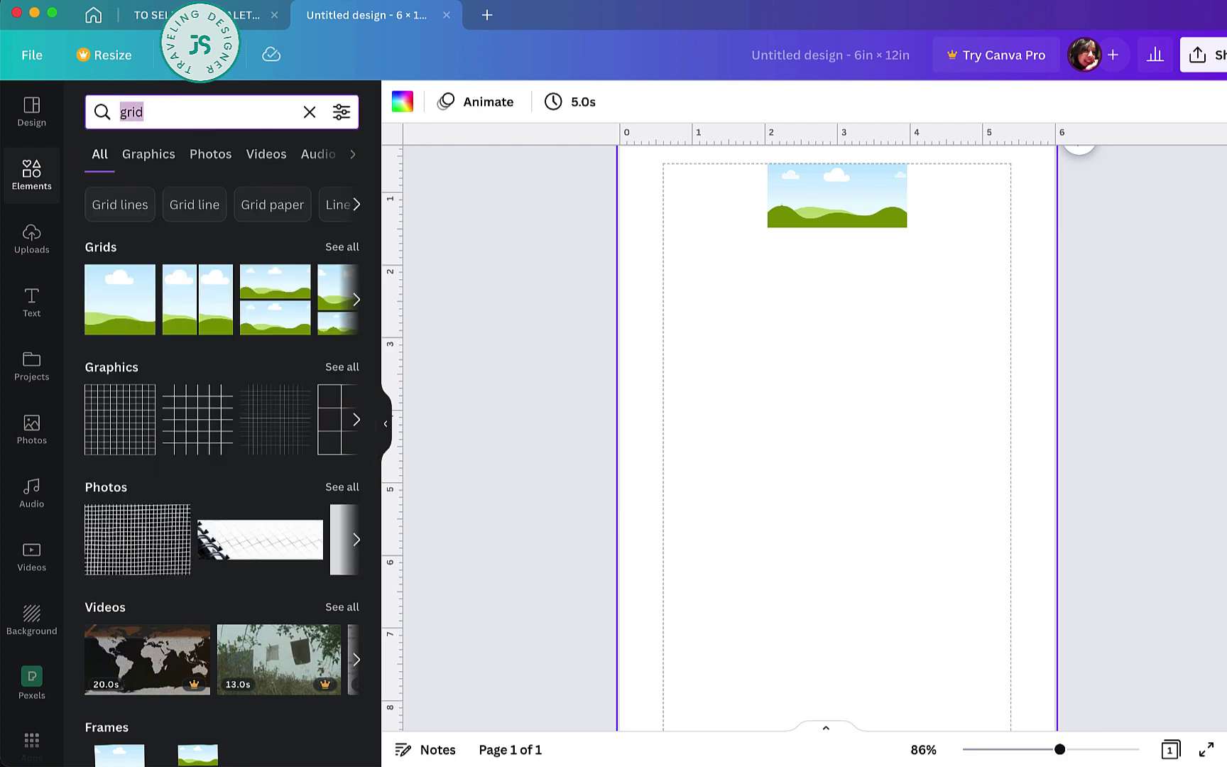
text(line)
key(Return)
click(107, 289)
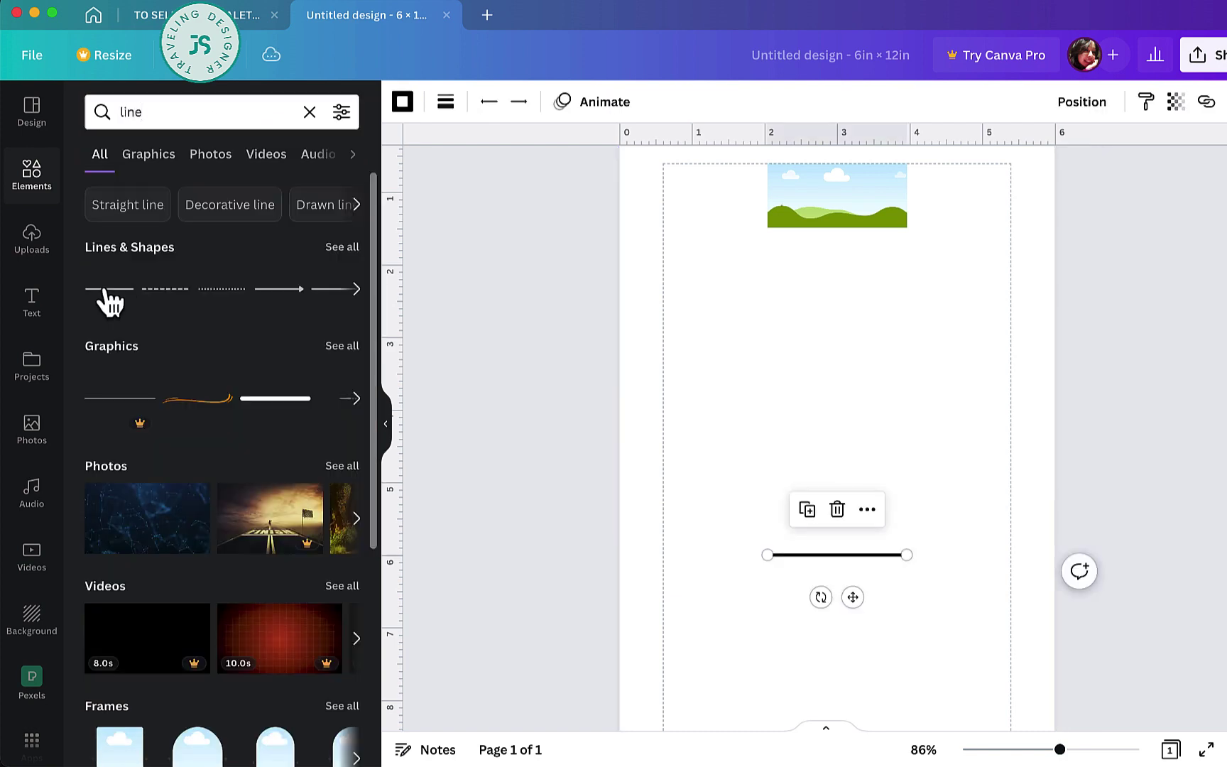
drag(853, 597, 747, 284)
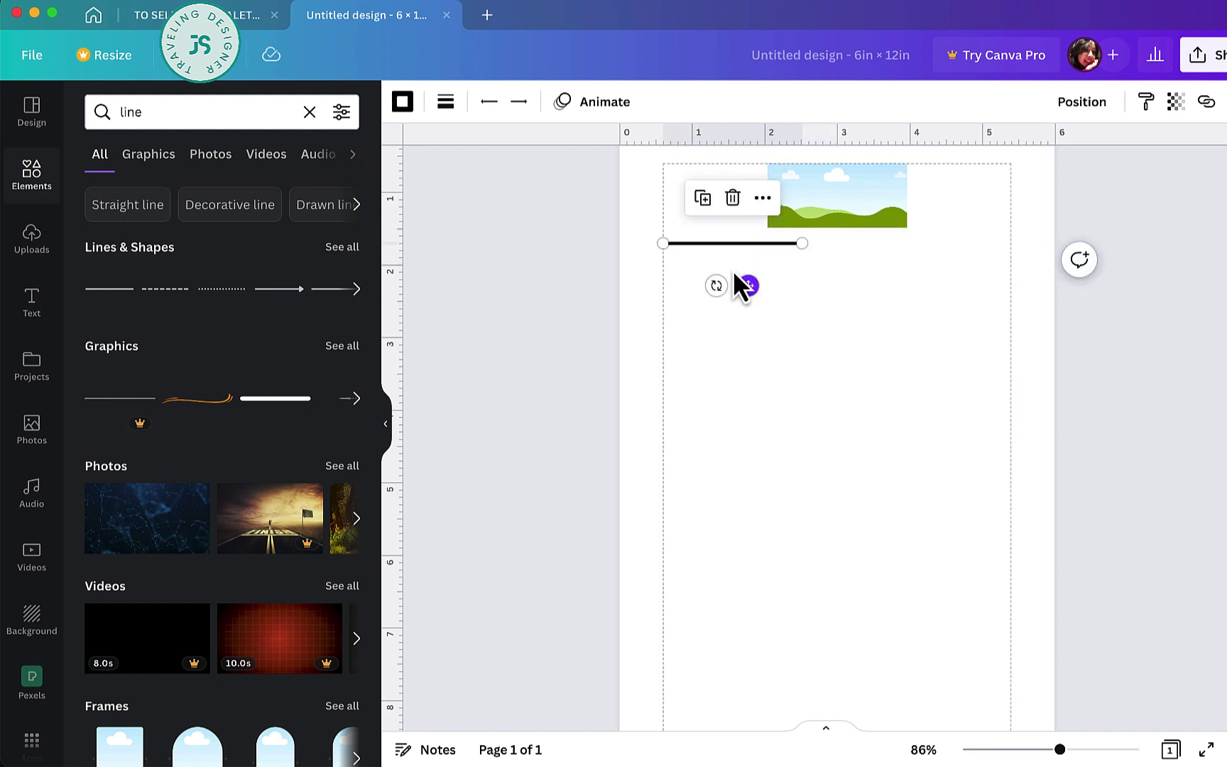
- Make the line thinner and extend it horizontally to about 4.8 in so it spans both margins
click(445, 103)
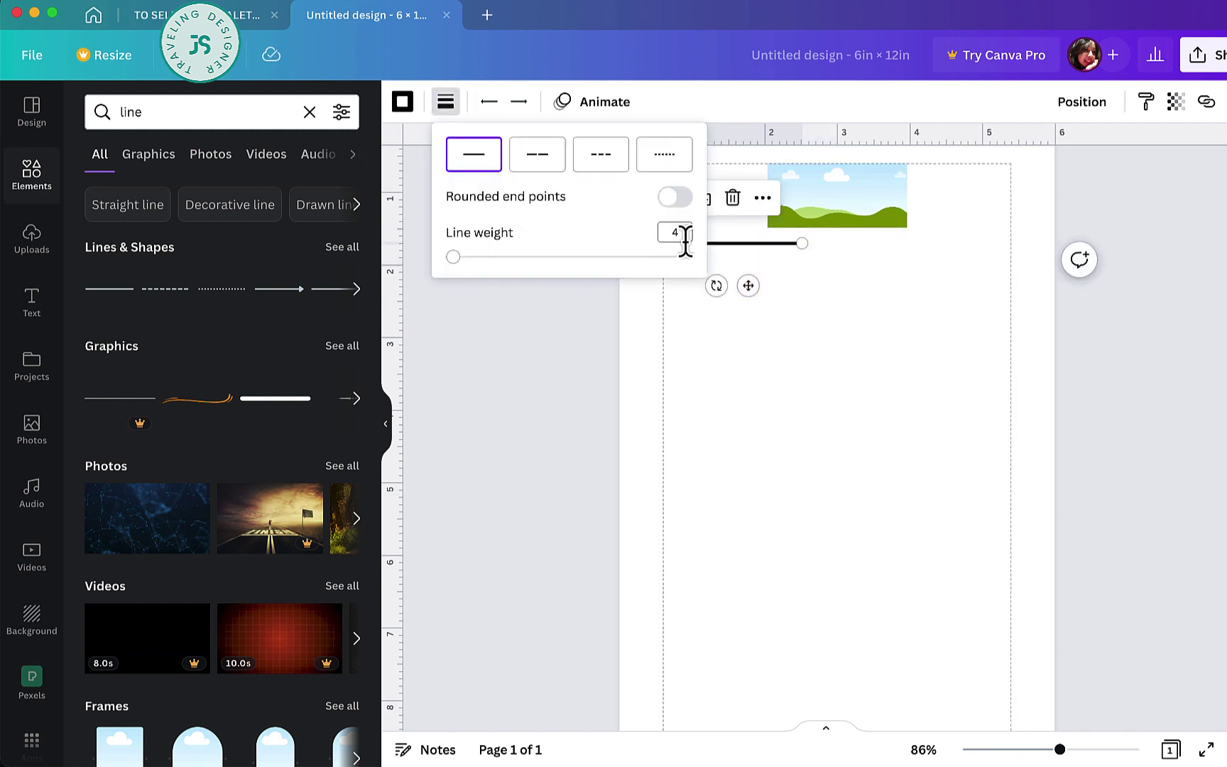
drag(803, 245, 1007, 247)
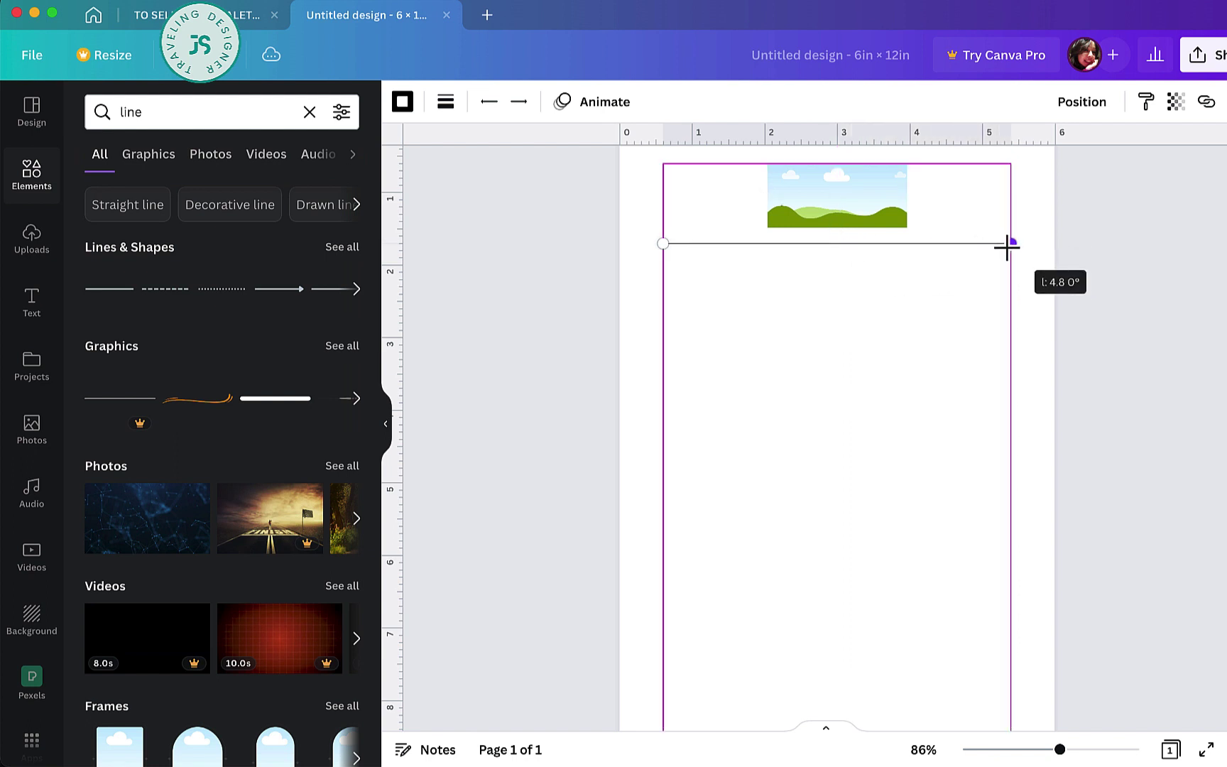
click(802, 262)
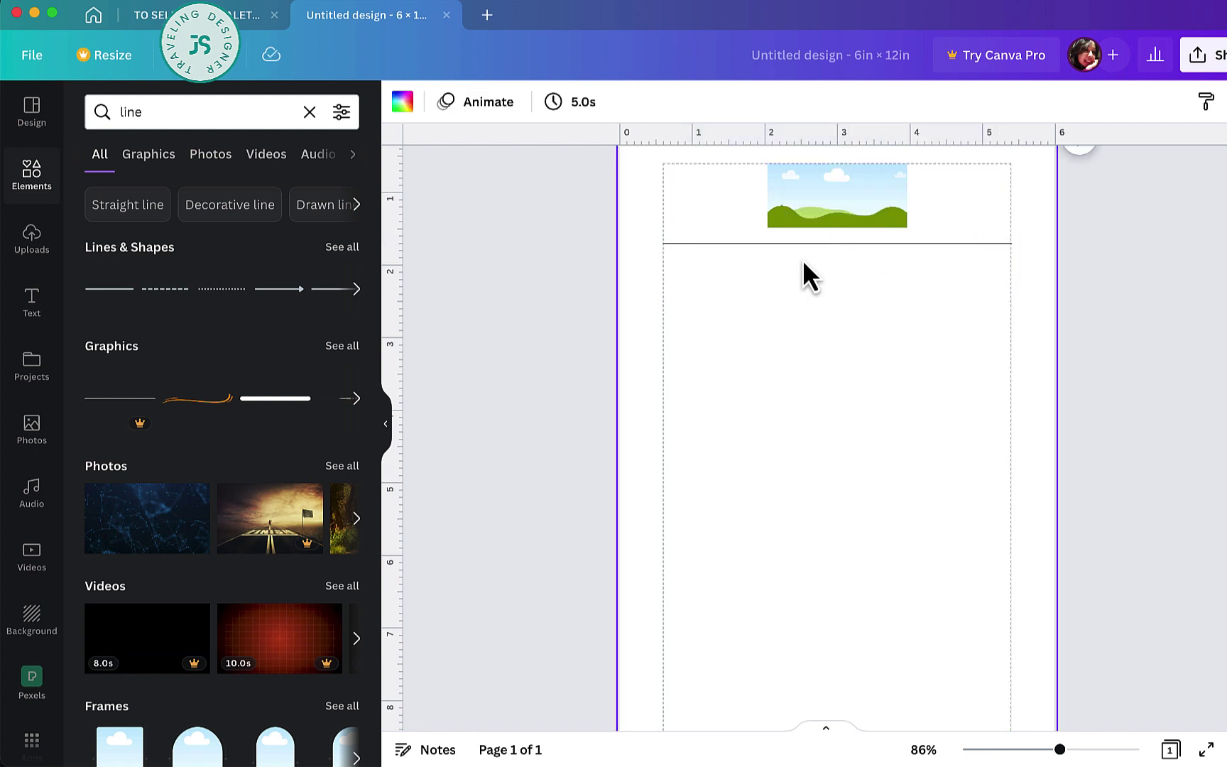
- Copy the top frame below the line, narrow it to portrait shape and duplicate it into a row of six between the margins
click(850, 202)
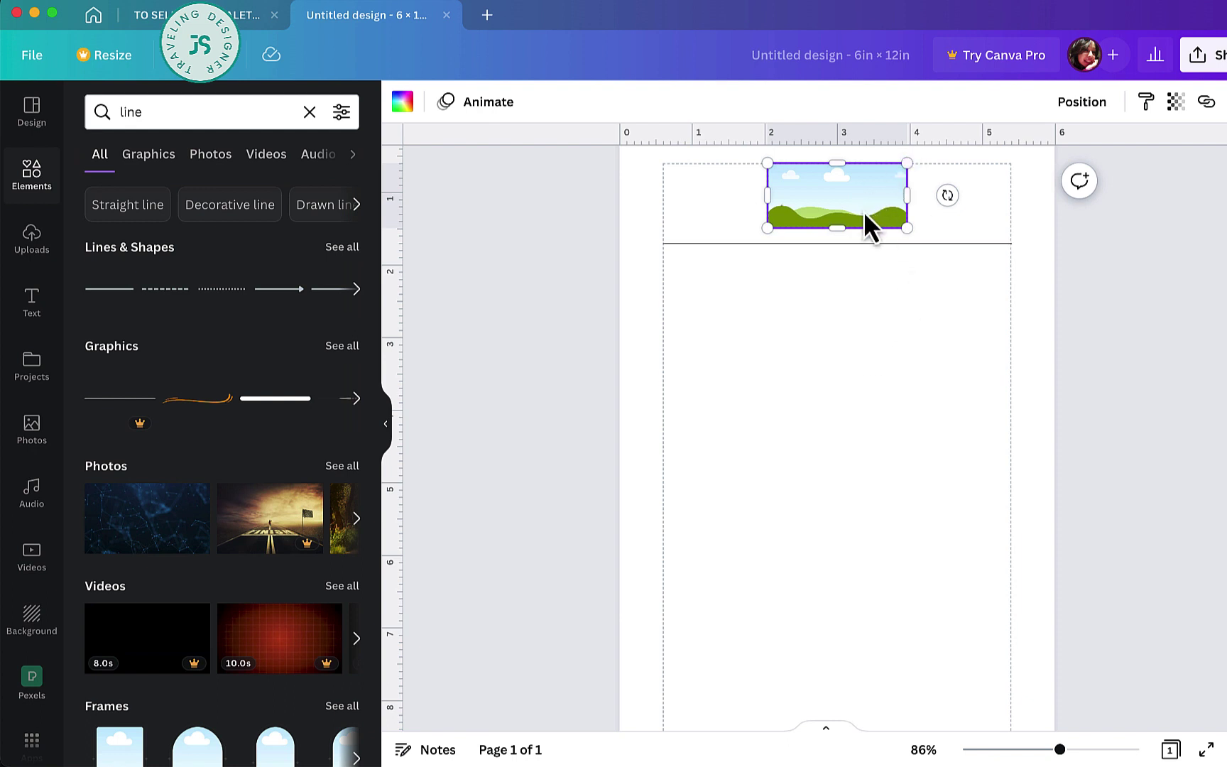
drag(877, 186, 707, 310)
key(super+d)
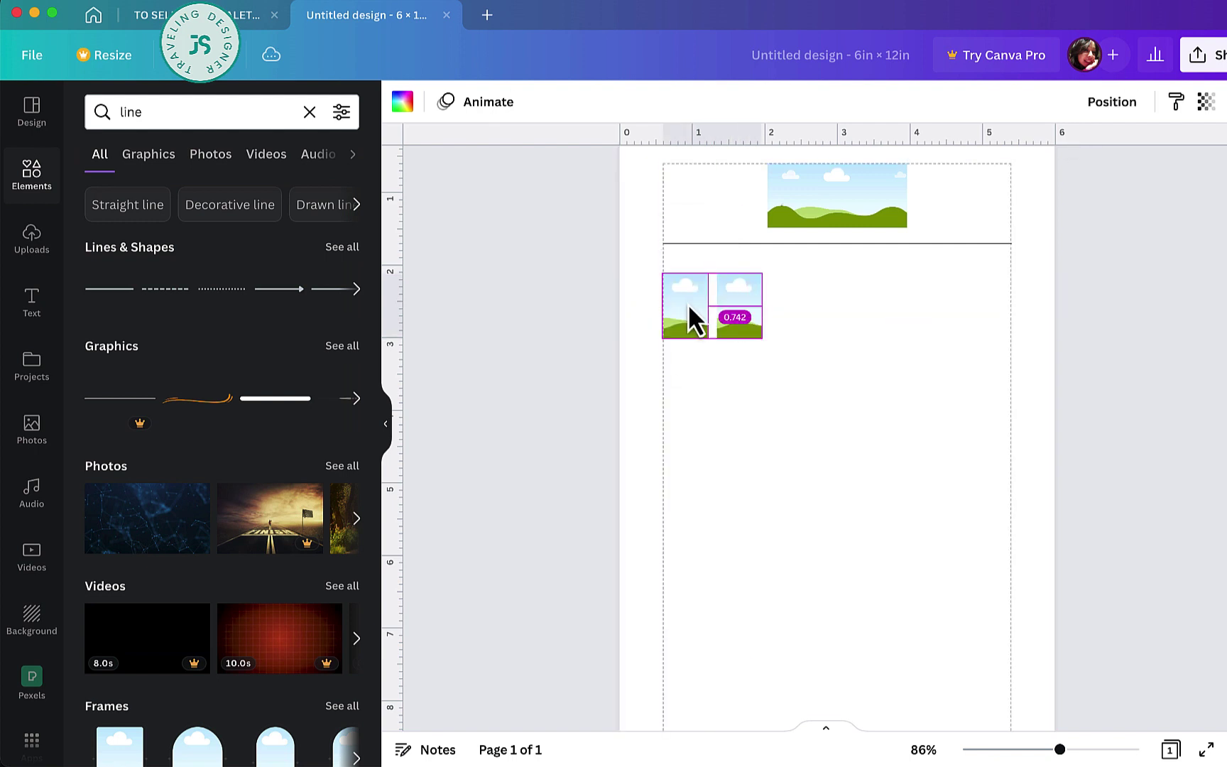
shift+click(688, 319)
key(super+d)
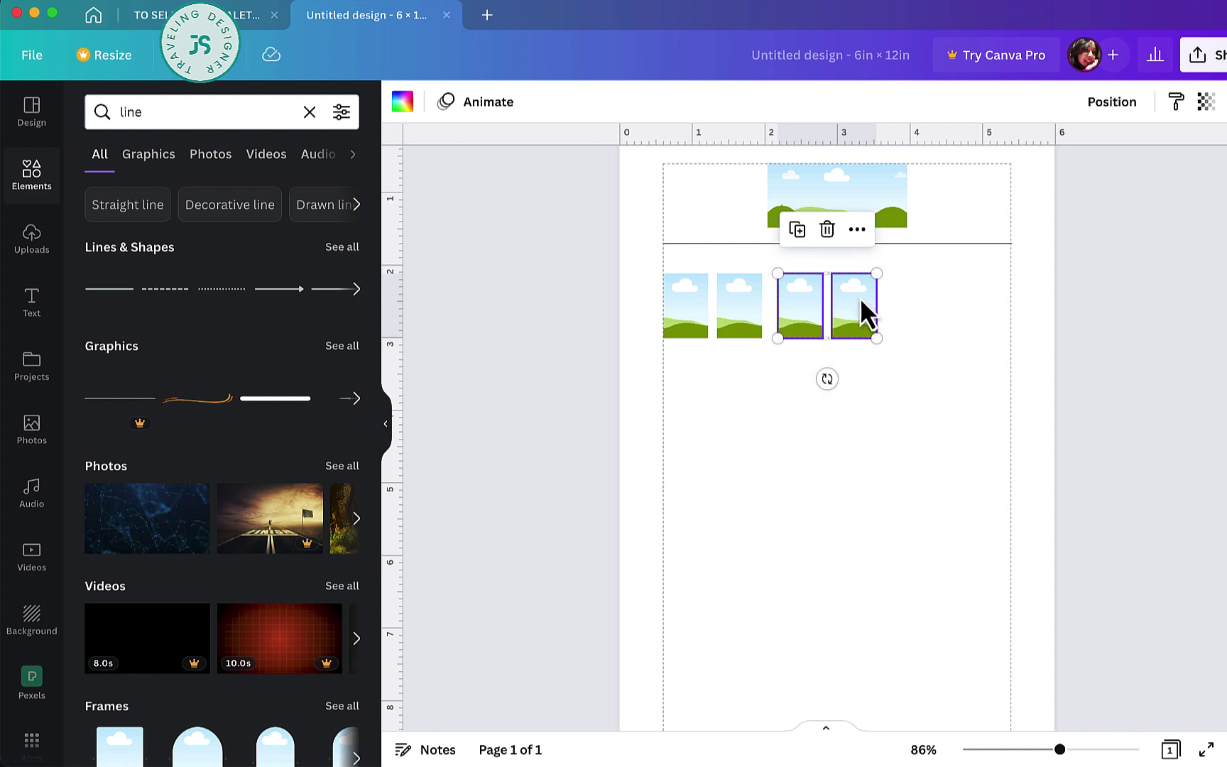
key(super+d)
drag(974, 297, 660, 321)
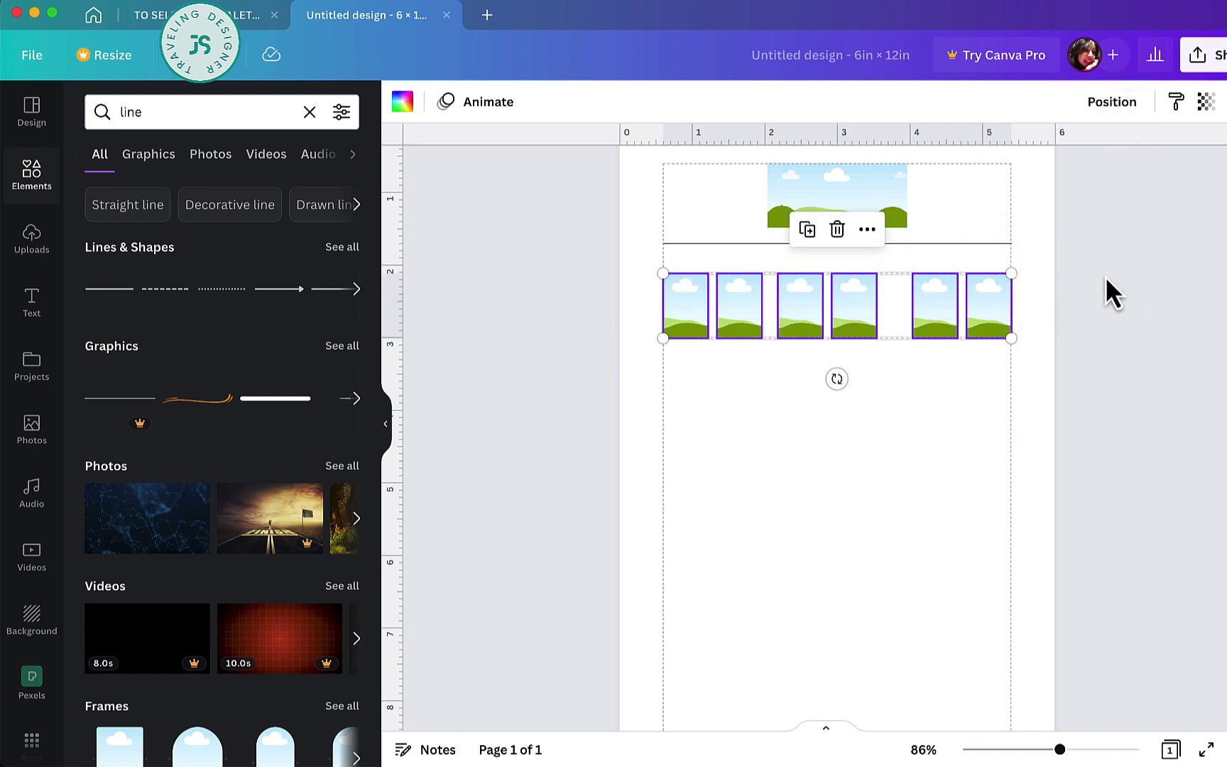
- Space the six portrait frames evenly across the row with Tidy up
click(1112, 103)
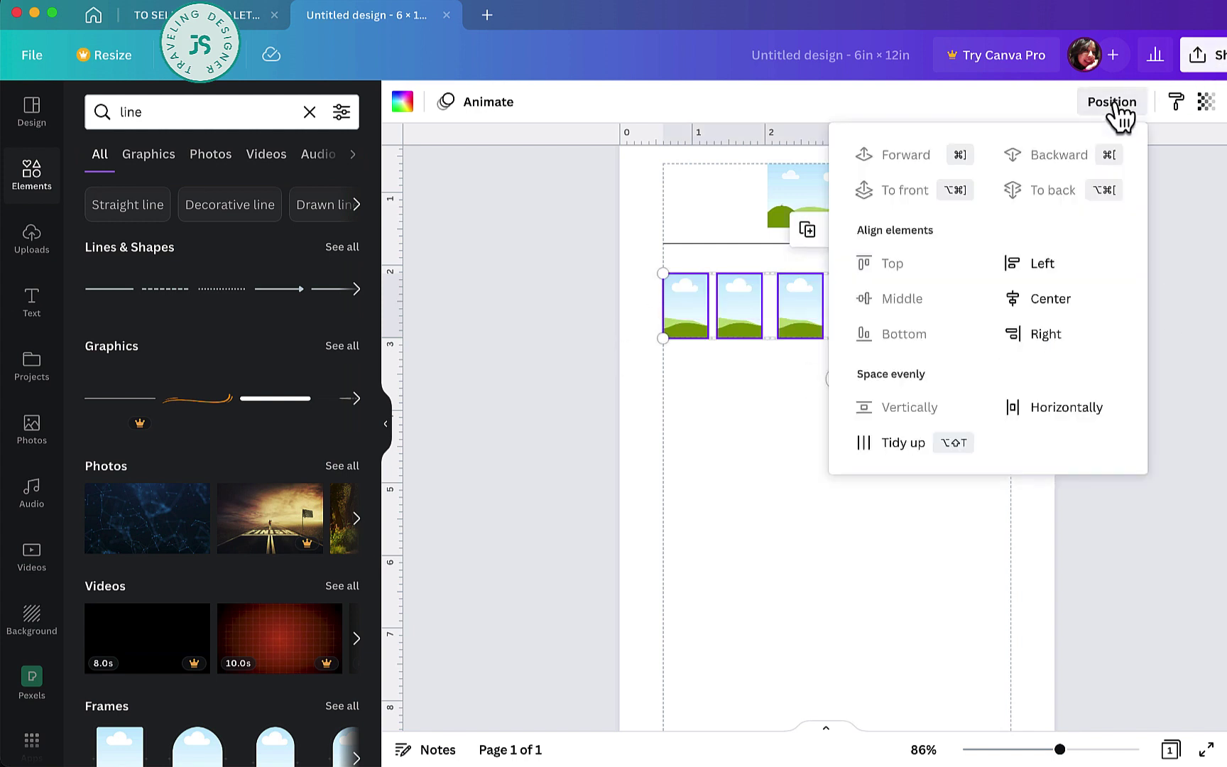
click(905, 441)
click(734, 407)
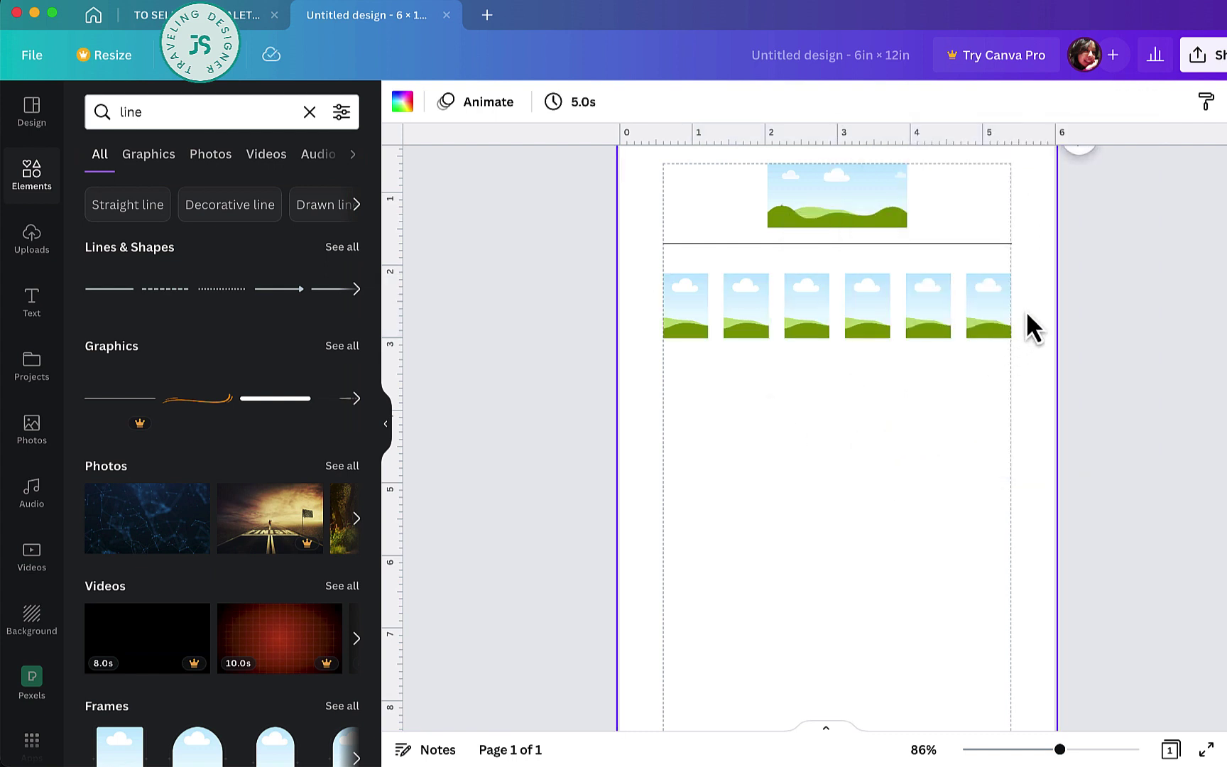
- Duplicate the horizontal line and place the copy just below the row of six frames
click(948, 245)
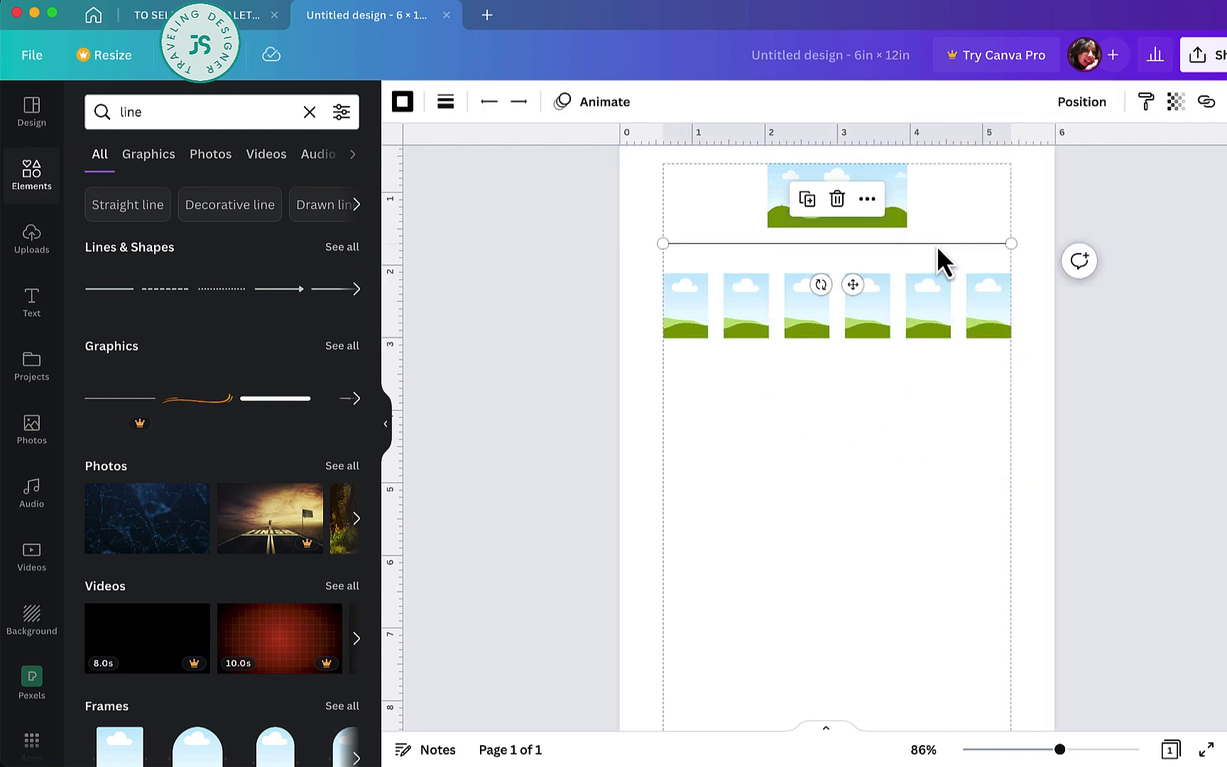
drag(936, 274, 939, 362)
scroll(939, 383, down, 3)
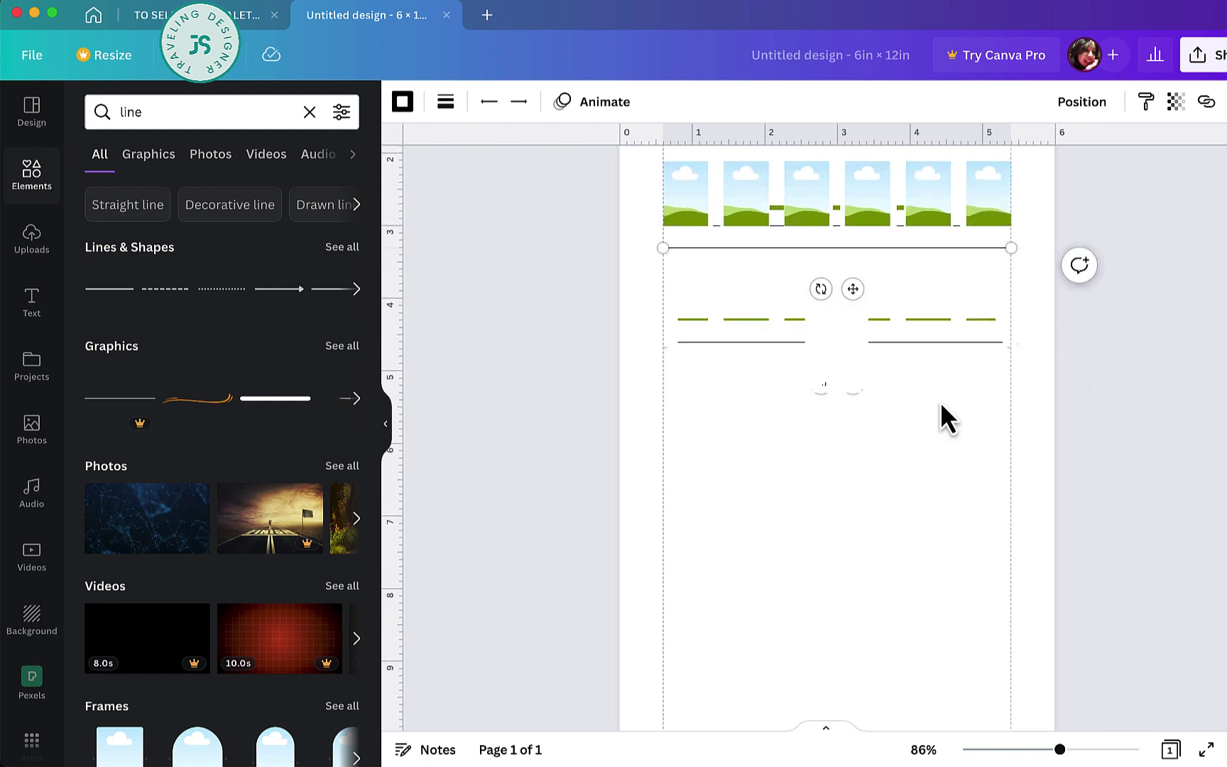
- Copy a portrait frame below the second line and widen it to about 2.1 by 0.9 in
click(689, 195)
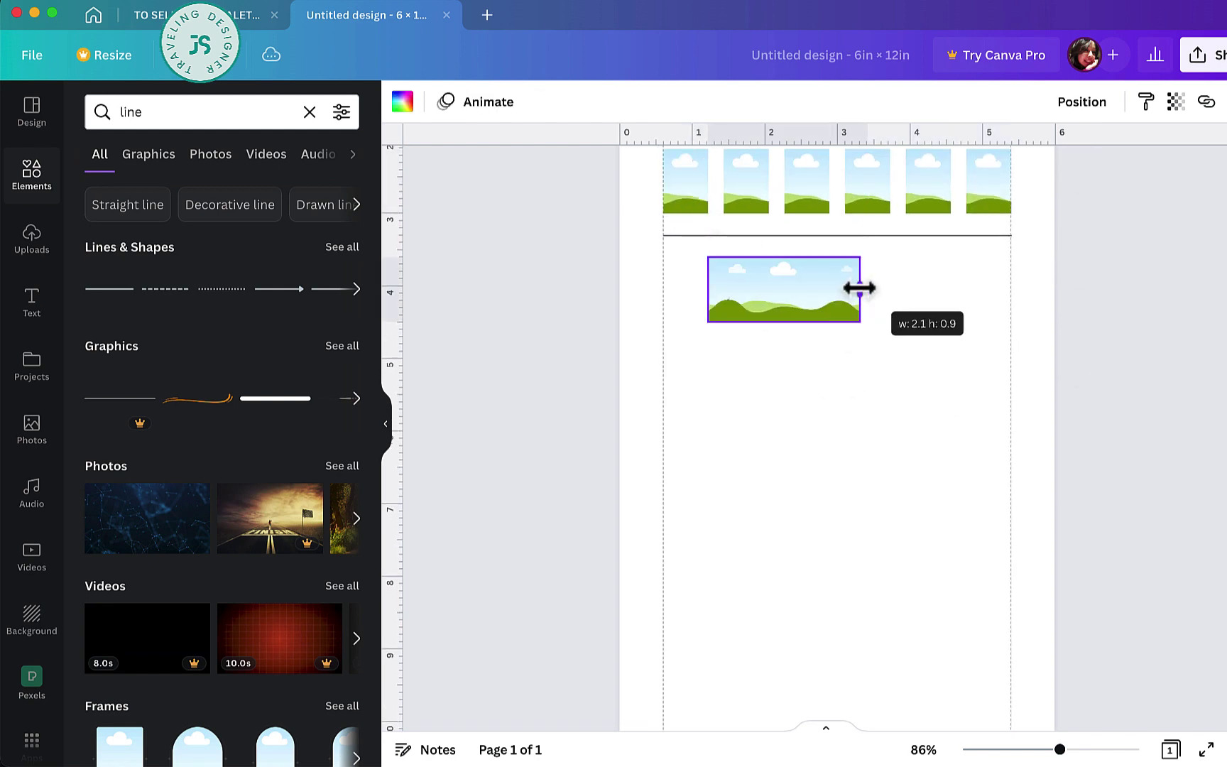
drag(860, 287, 859, 288)
click(901, 367)
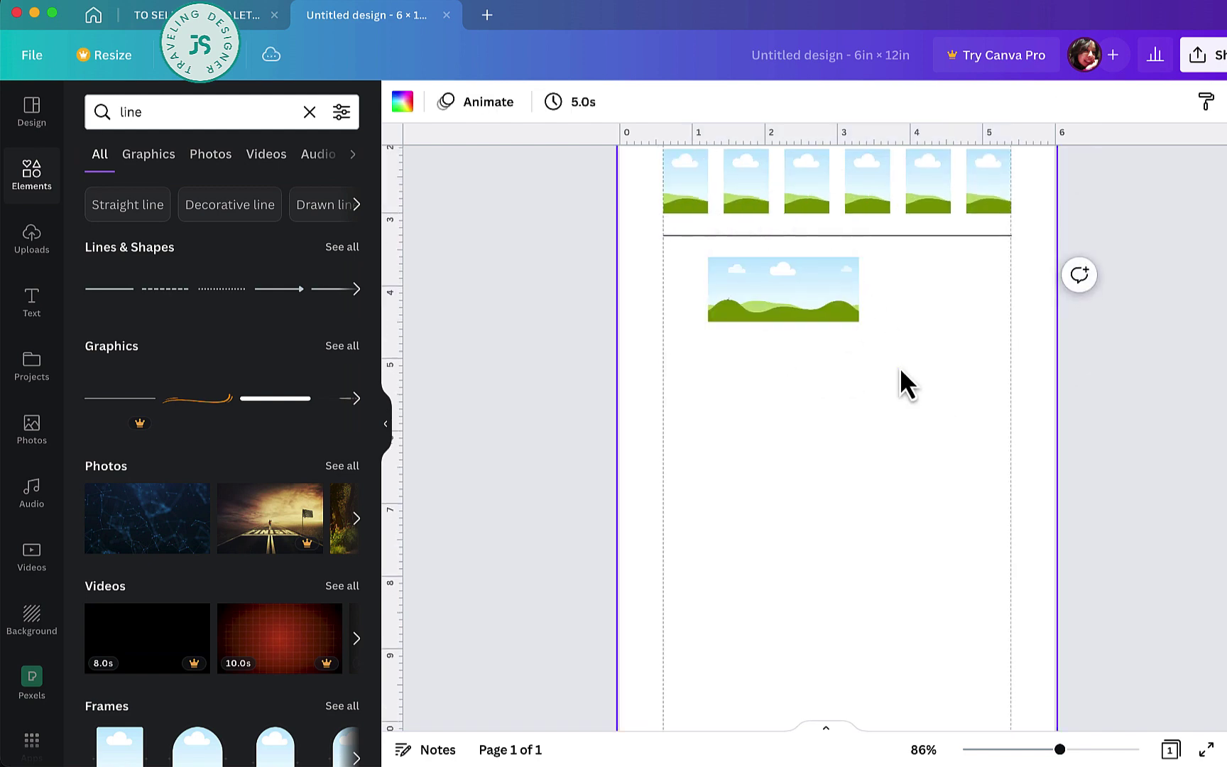
- Duplicate the wide frame beside itself, narrow the copy to about half the width and centre the pair on the page
click(778, 296)
drag(778, 296, 947, 282)
drag(1026, 284, 757, 307)
mouse_move(851, 301)
mouse_down()
mouse_move(876, 304)
mouse_move(859, 304)
mouse_up()
click(923, 430)
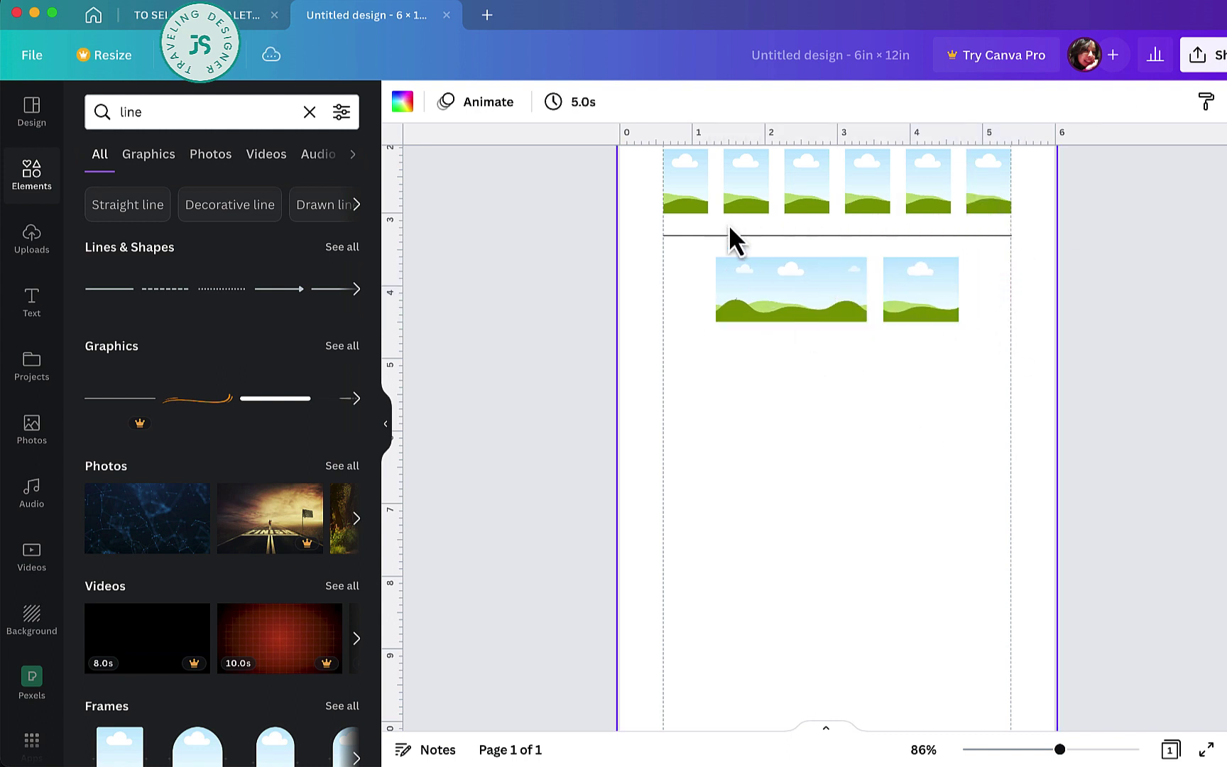
- Duplicate the second line and place the copy below the wide and narrow frames
click(734, 239)
drag(736, 254, 736, 343)
scroll(976, 383, down, 3)
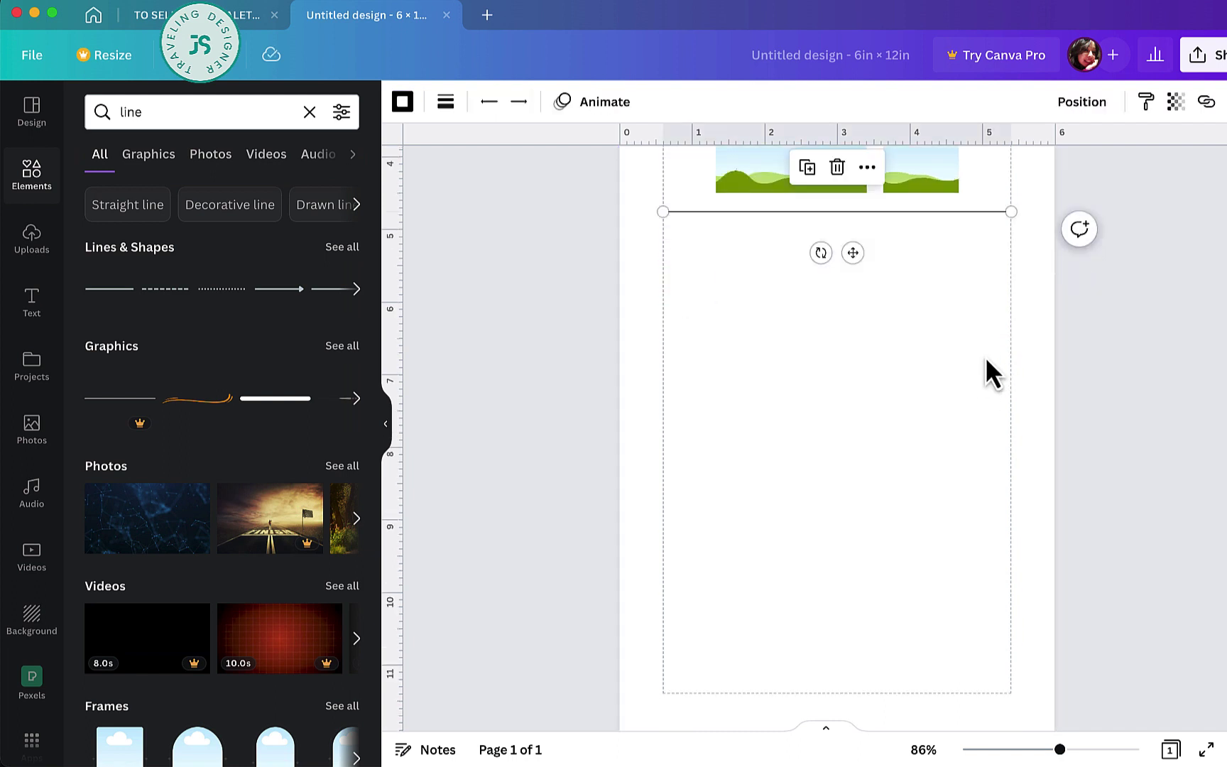
scroll(816, 291, up, 2)
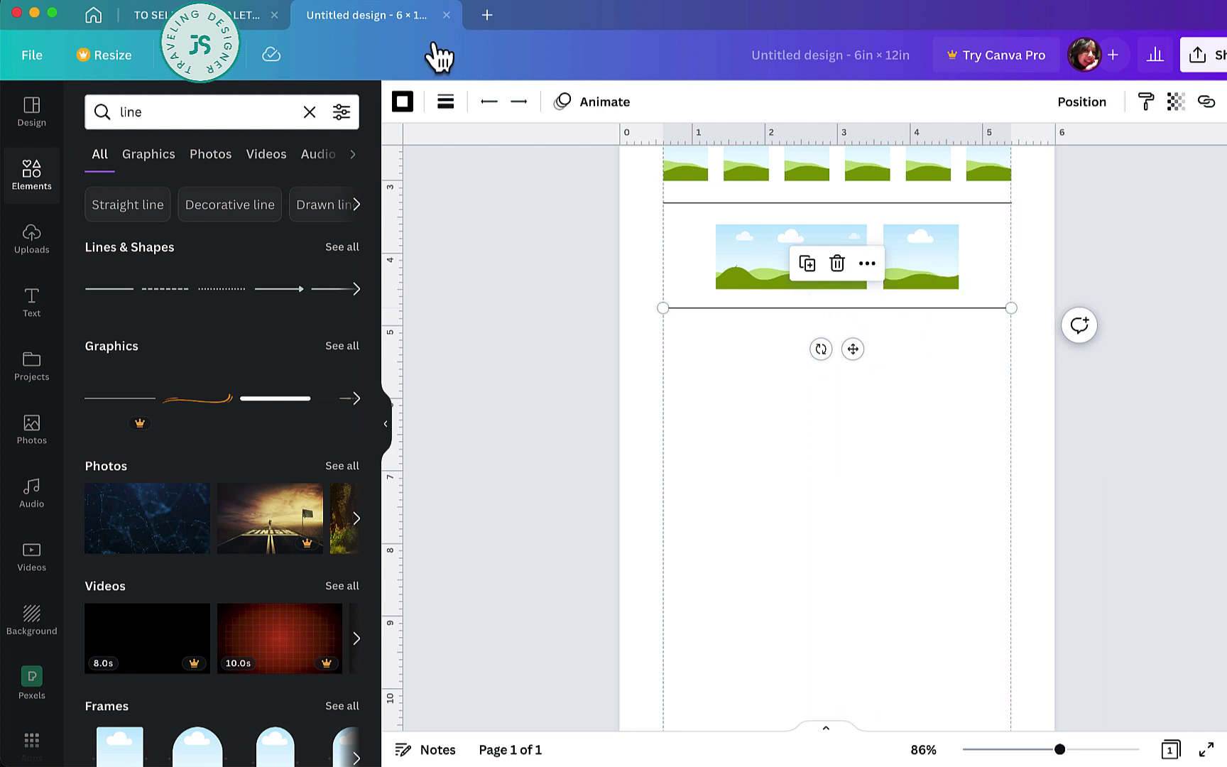
- Copy the narrower frame below the third line, align it to the left margin and make it slightly taller
drag(934, 252, 726, 353)
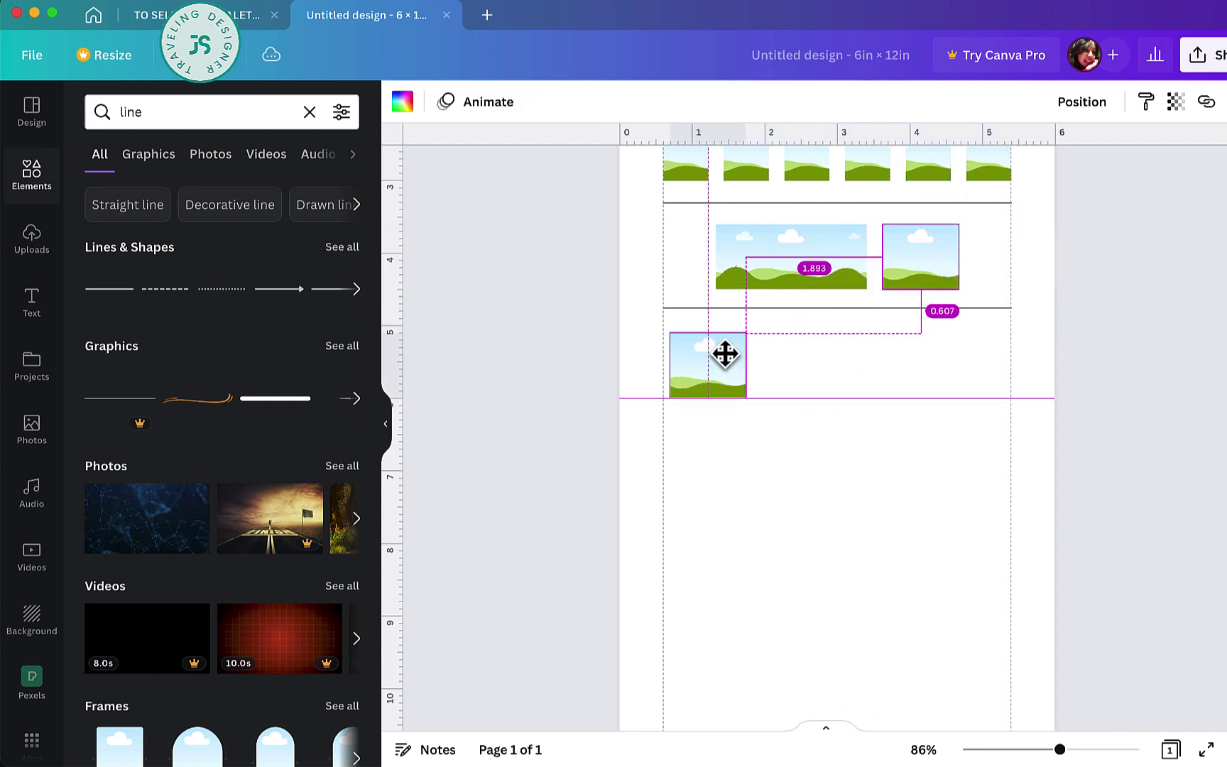
scroll(662, 252, down, 2)
click(824, 364)
- Clear the element search, add a square shape and resize it into a thin bar under the left frame, matching its width
click(309, 111)
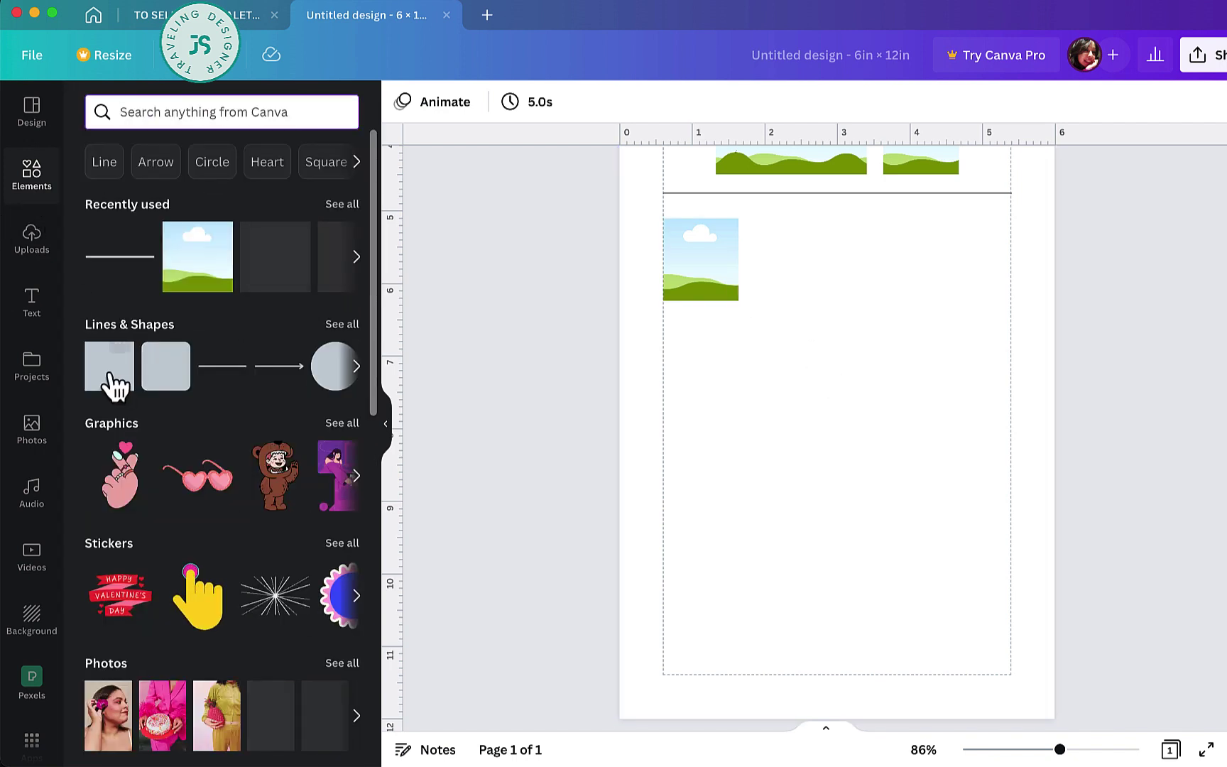
click(114, 383)
drag(838, 217, 856, 329)
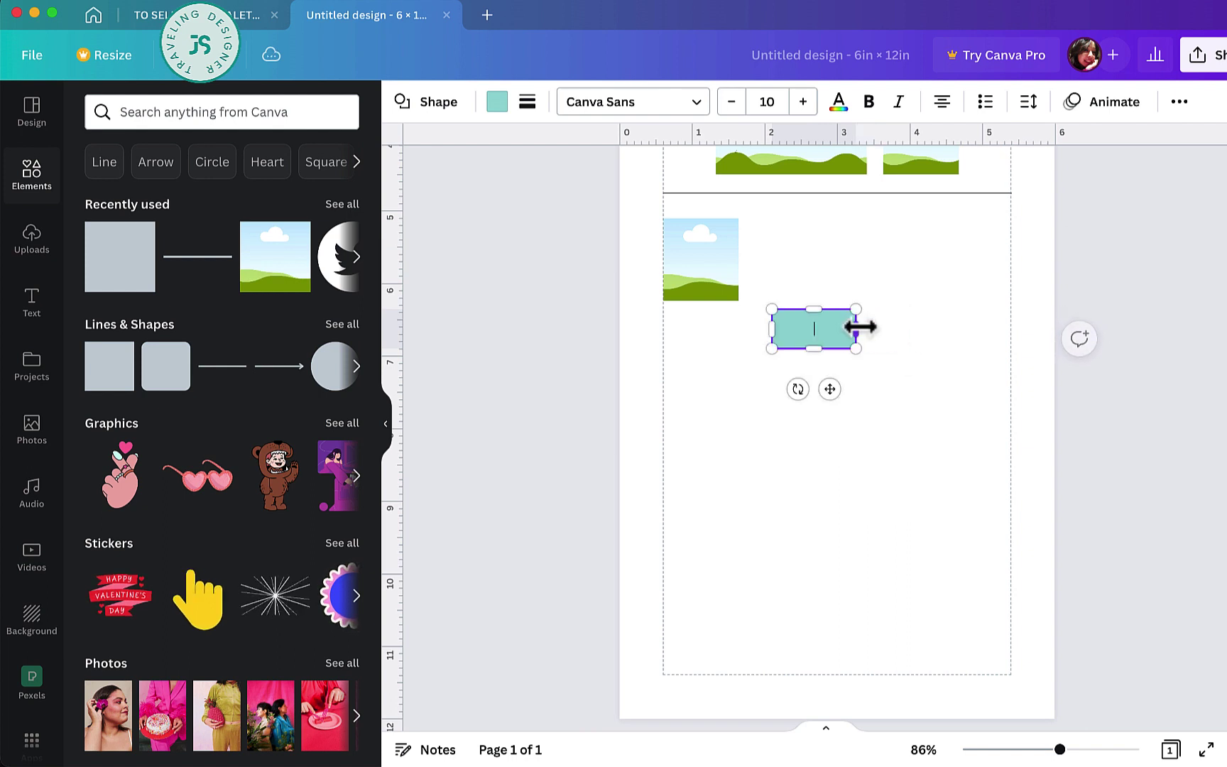
drag(822, 387, 700, 338)
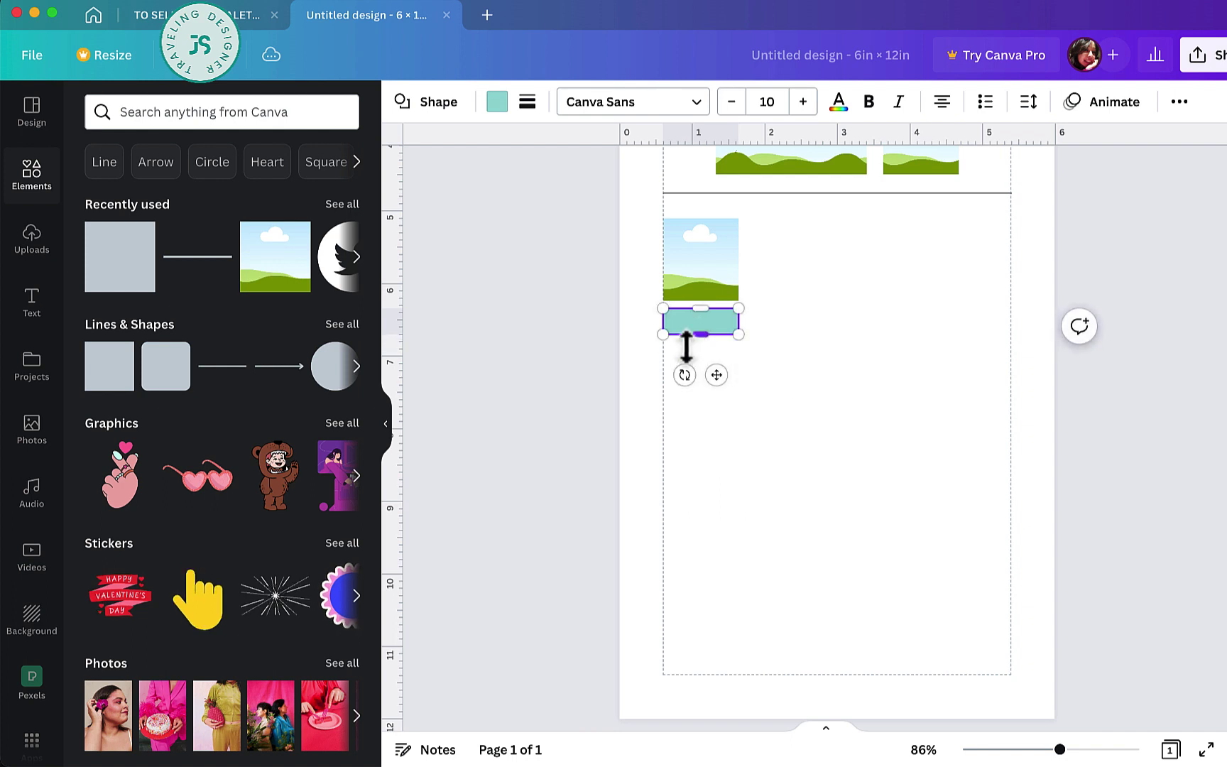
click(763, 343)
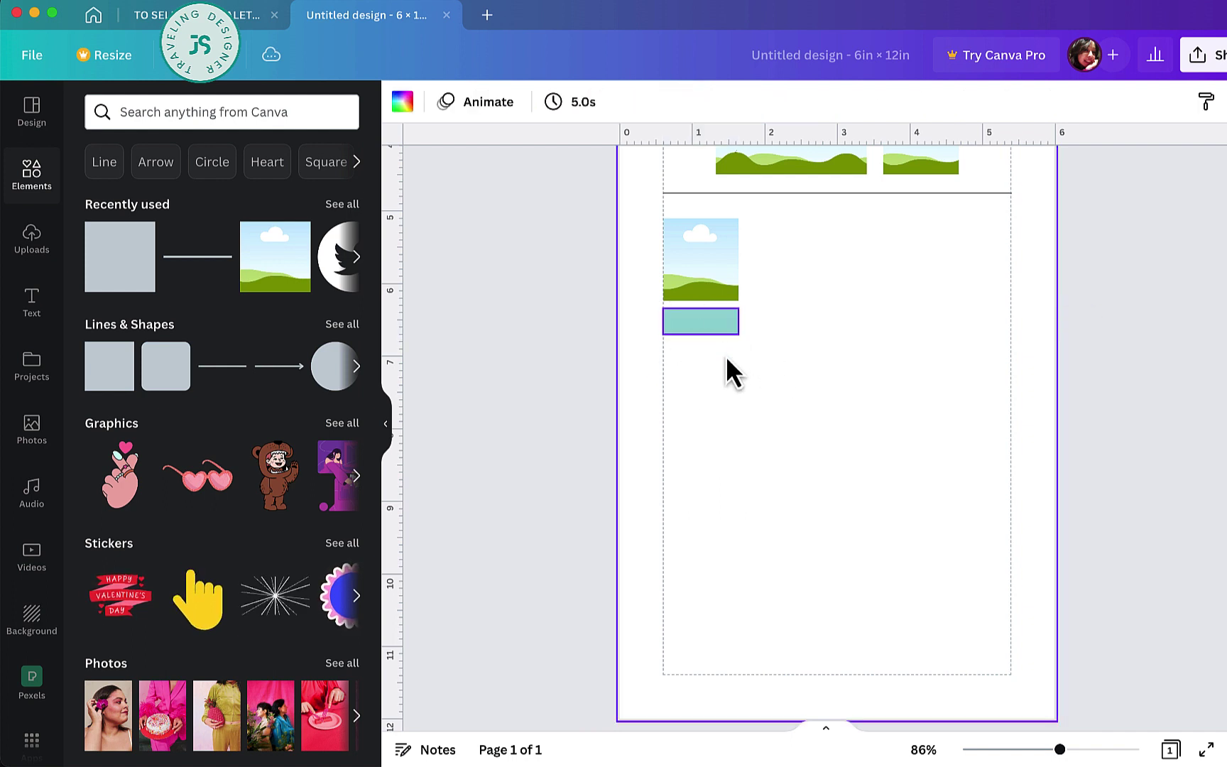
- Duplicate the teal bar downward at equal gaps to form a stack of six bars
drag(726, 325, 726, 357)
drag(649, 353, 734, 328)
drag(727, 410, 729, 389)
key(super+d)
- Select the left frame with its six bars and space the column evenly with Tidy up
drag(654, 214, 730, 531)
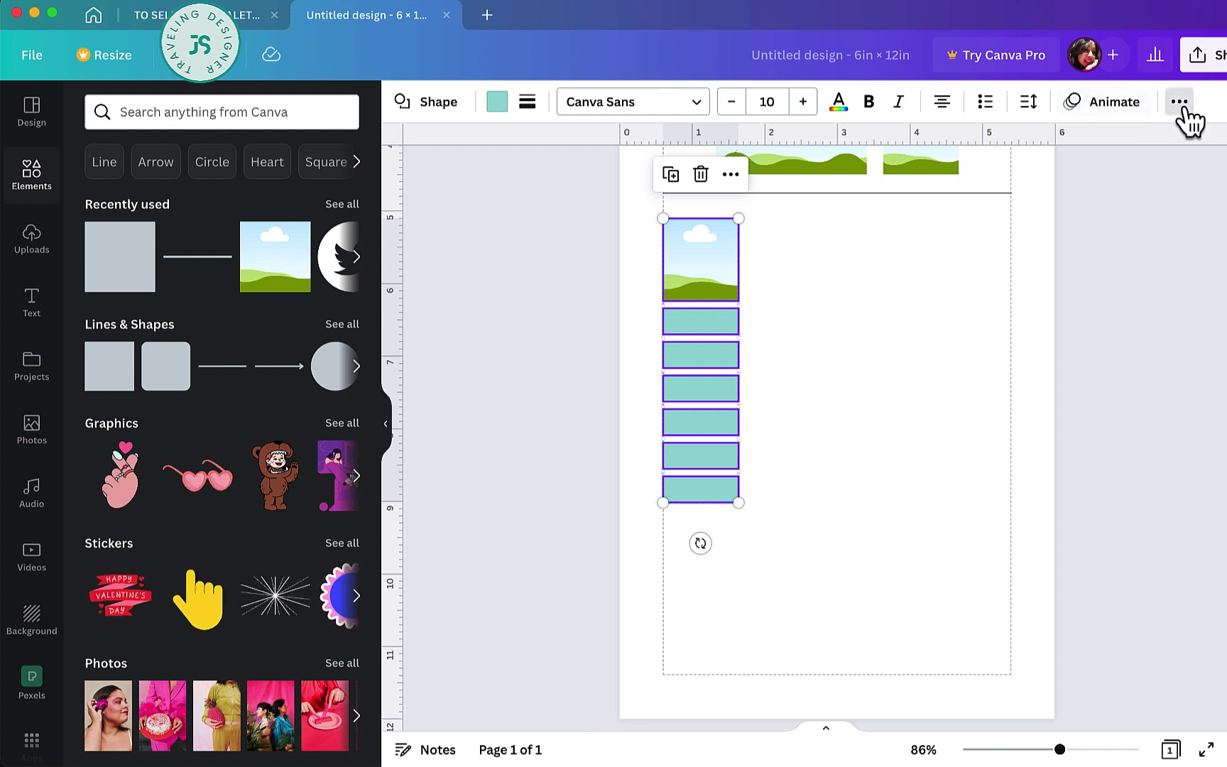
click(1179, 103)
click(1043, 149)
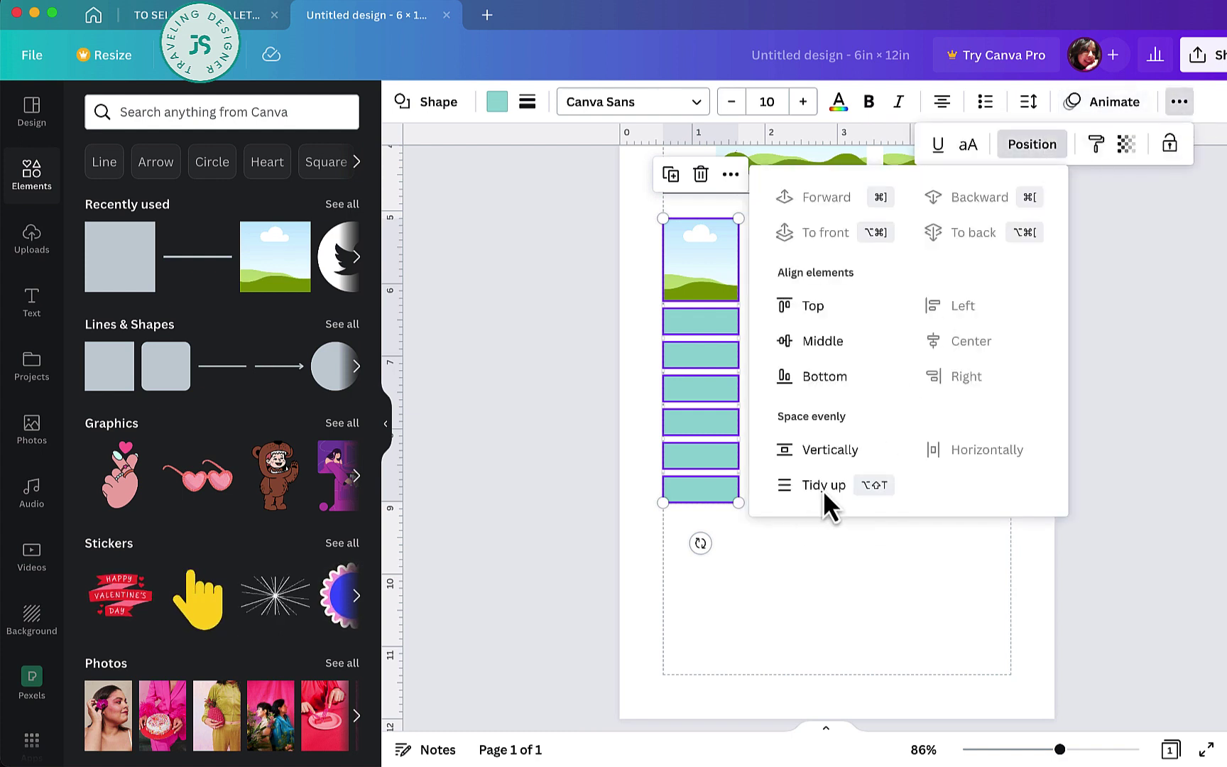
click(815, 570)
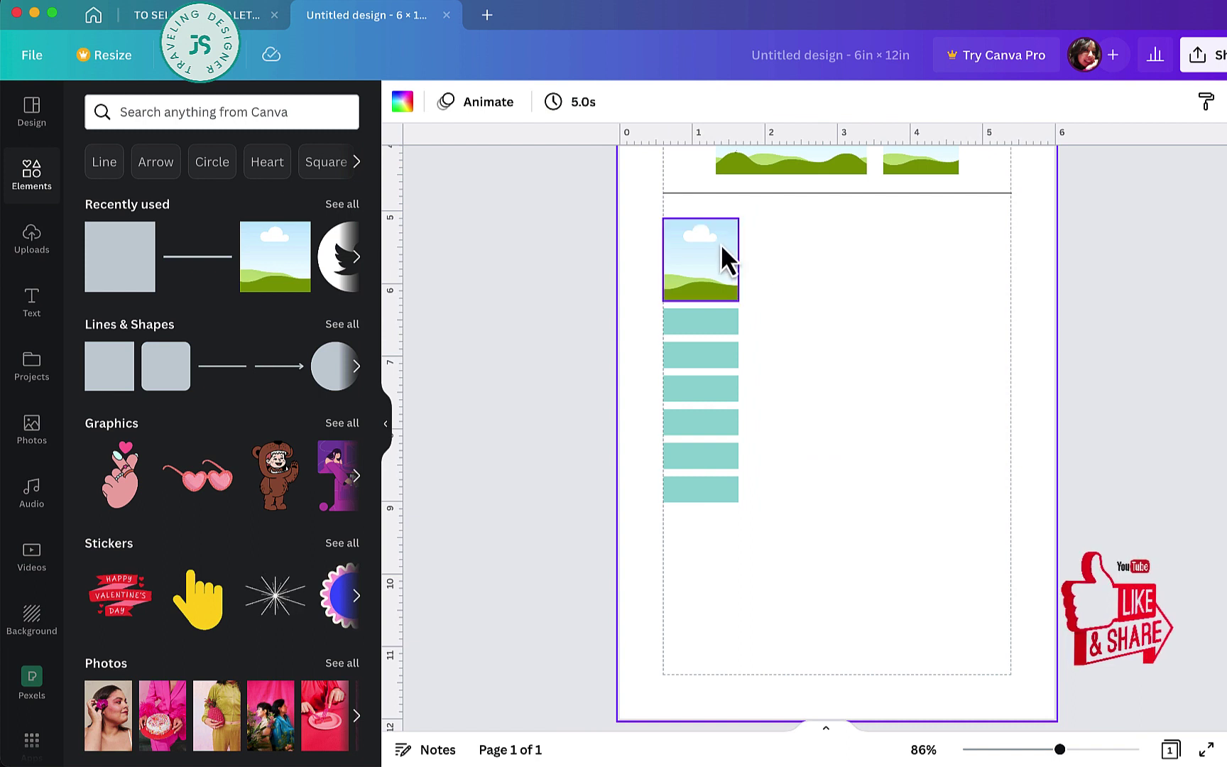
- Copy the left frame beside it at about 1.5 by 2.3 in, then duplicate that copy and widen it to the right margin
click(701, 245)
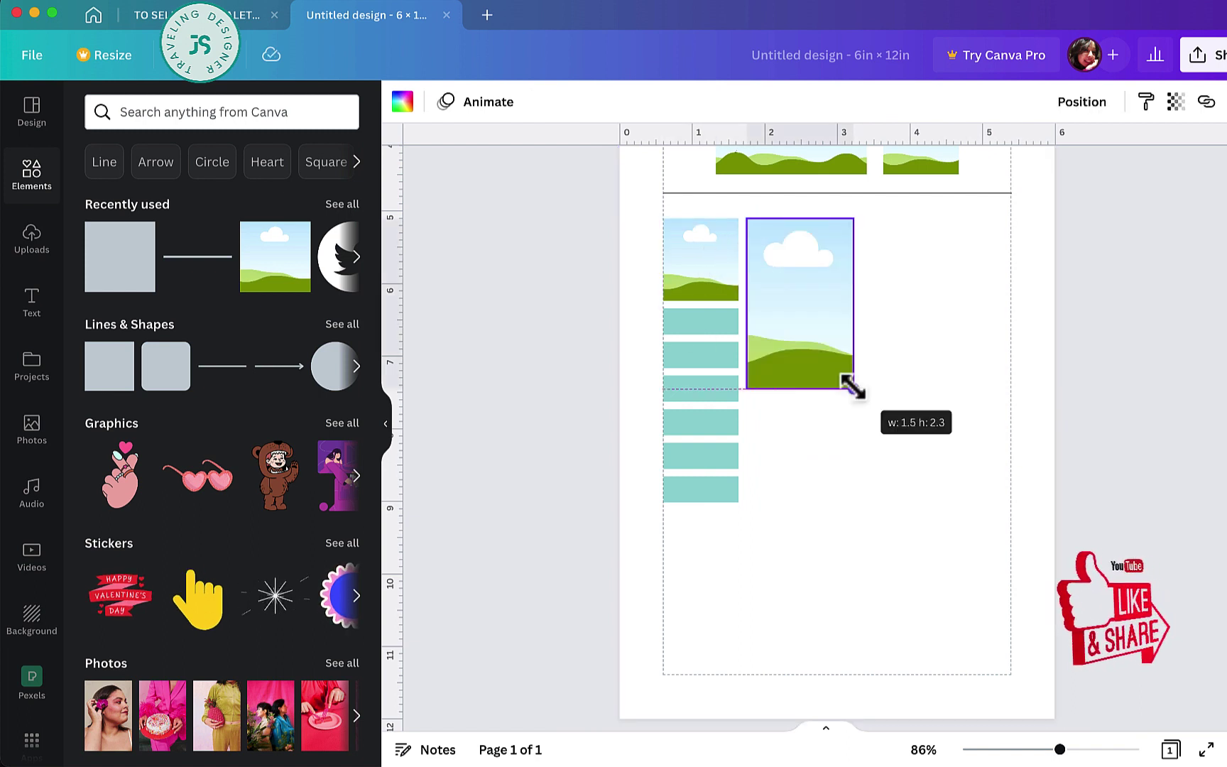
click(921, 415)
drag(773, 294, 1007, 307)
key(Escape)
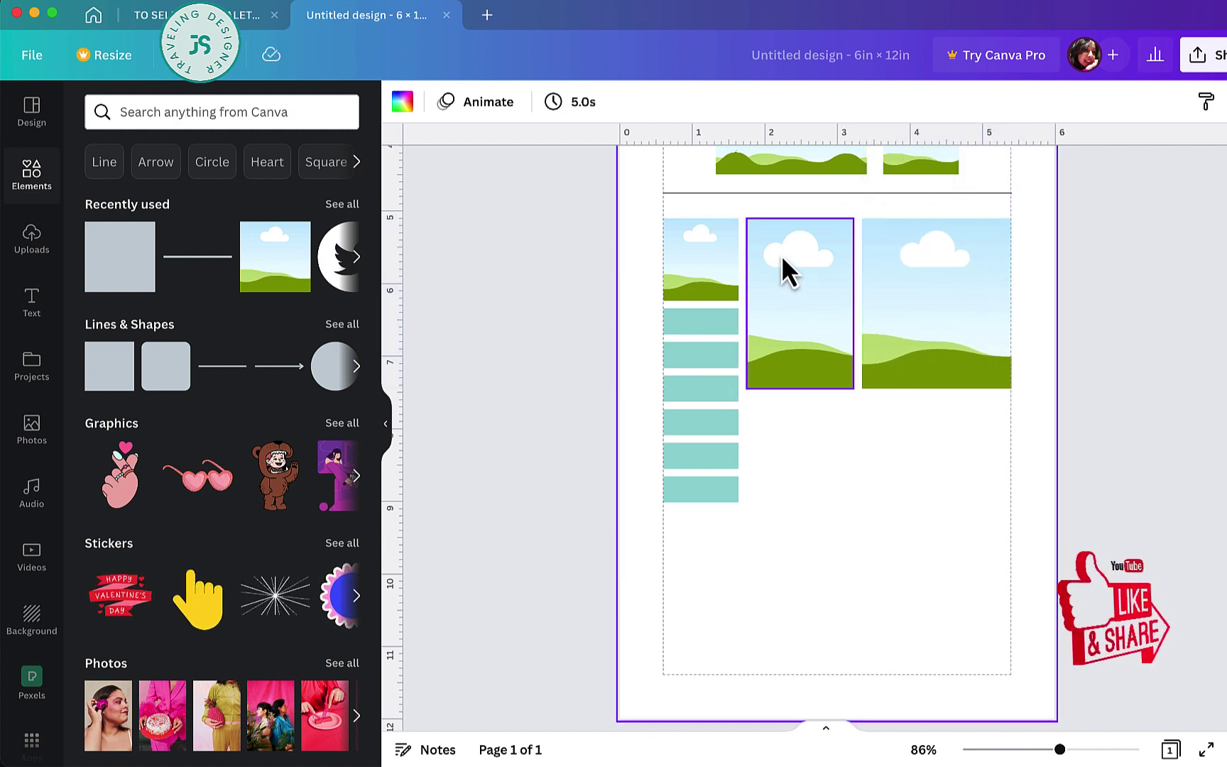
- Copy a frame beneath the two large ones at about 2.4 by 1.4 in, then add a narrower copy beside it ending at the right margin
drag(787, 298, 781, 428)
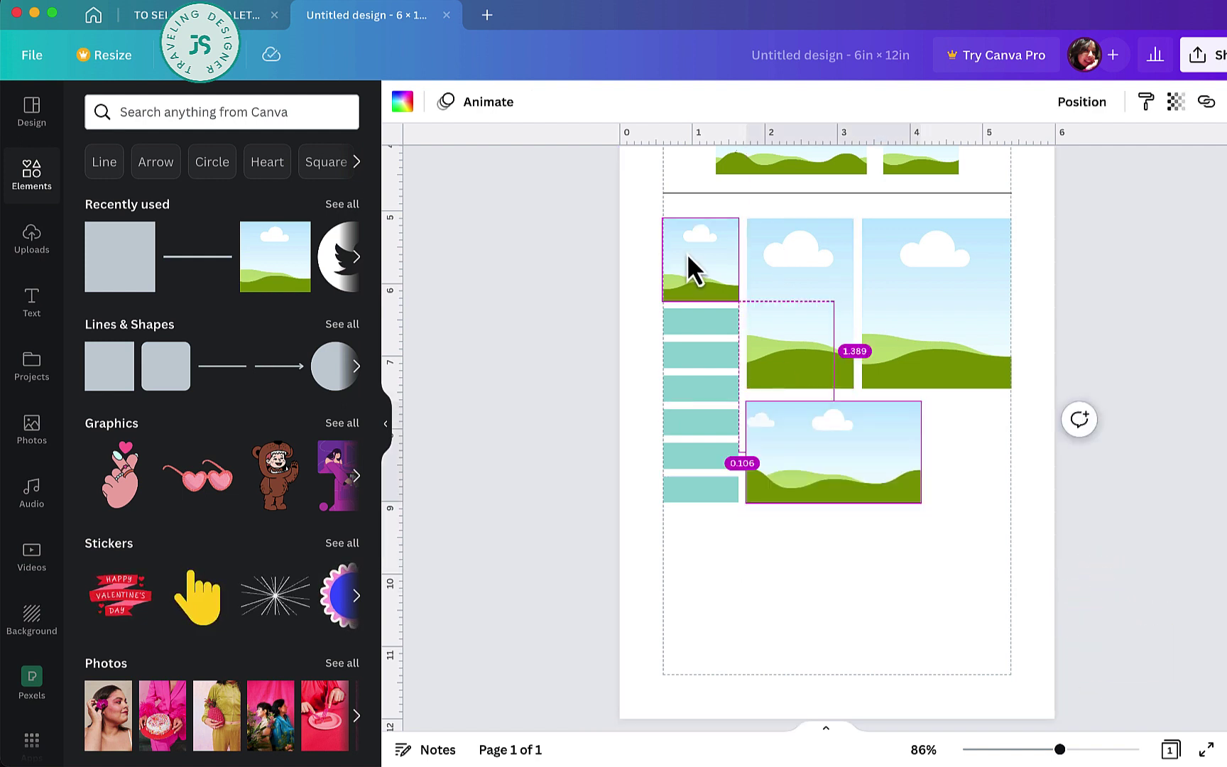
drag(977, 452, 952, 439)
drag(1003, 483, 1010, 502)
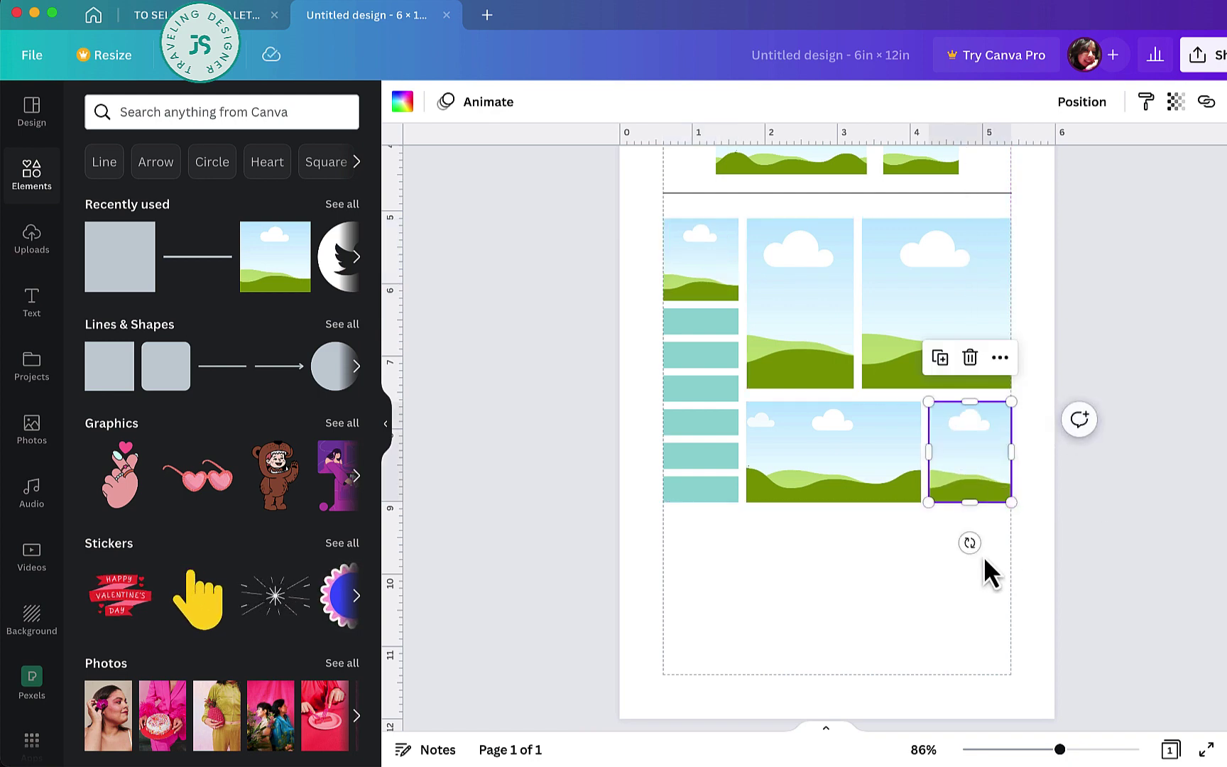
- Duplicate the divider line twice at full margin width, once just under the frames and once near the bottom margin
click(982, 557)
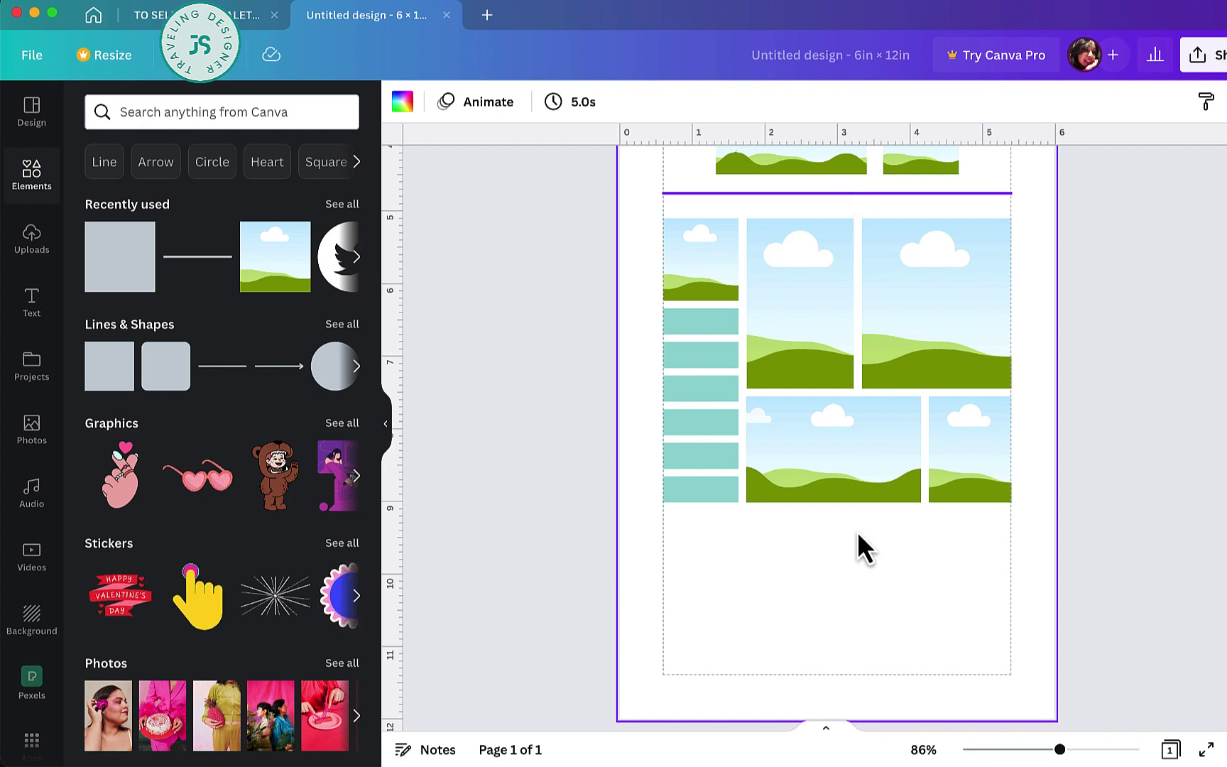
drag(766, 518, 767, 647)
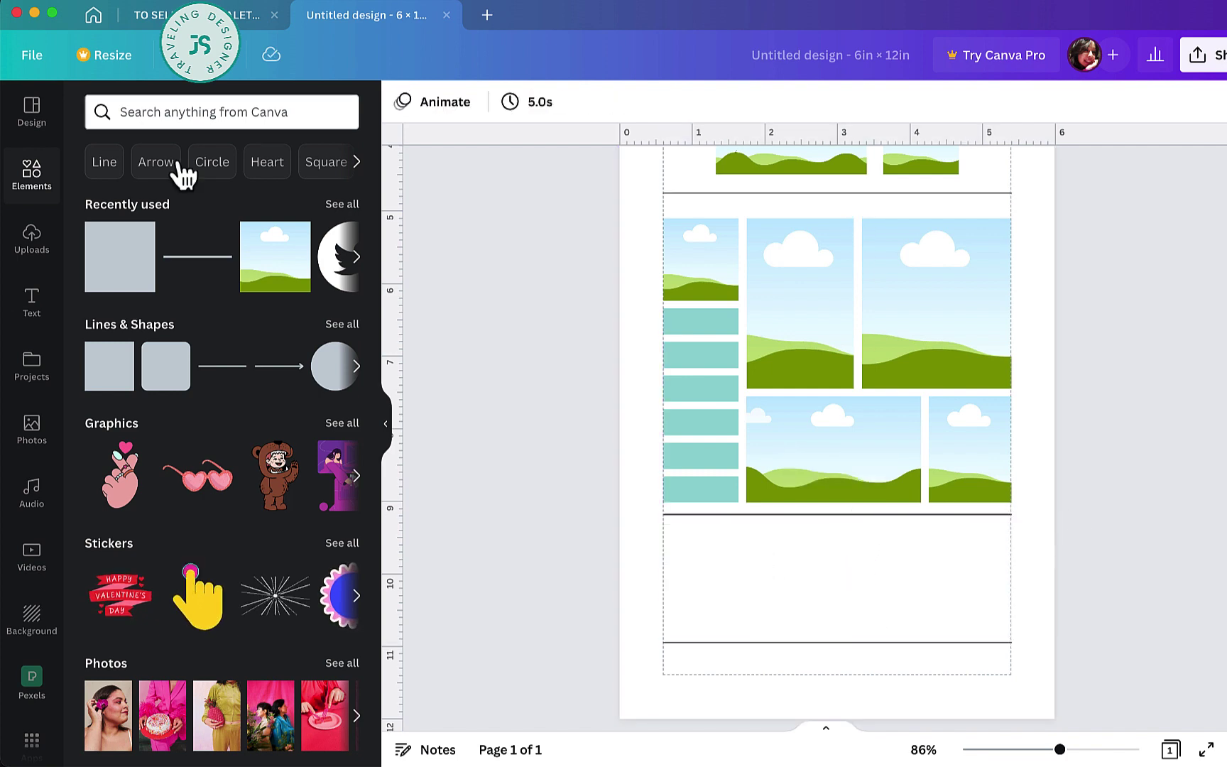
- Add a body text box reading FONTS and format it in bold Poppins Medium at size 8
click(32, 305)
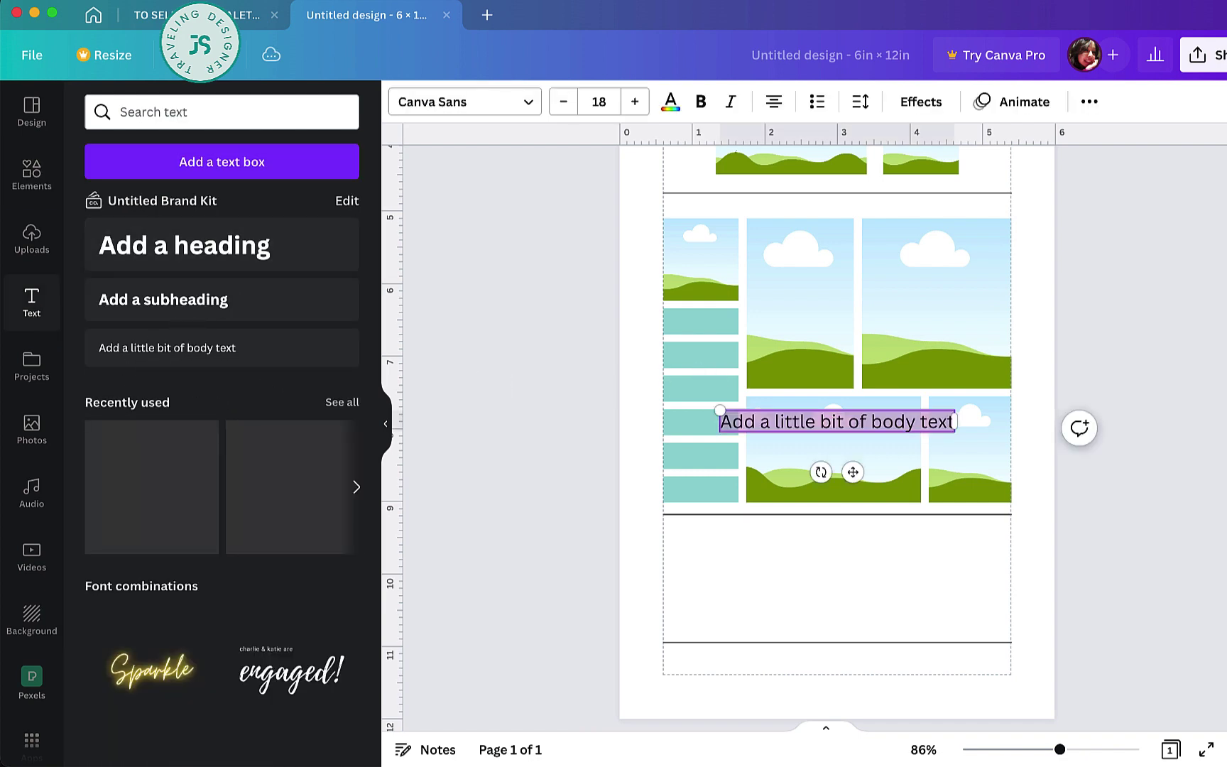
text(FONTS)
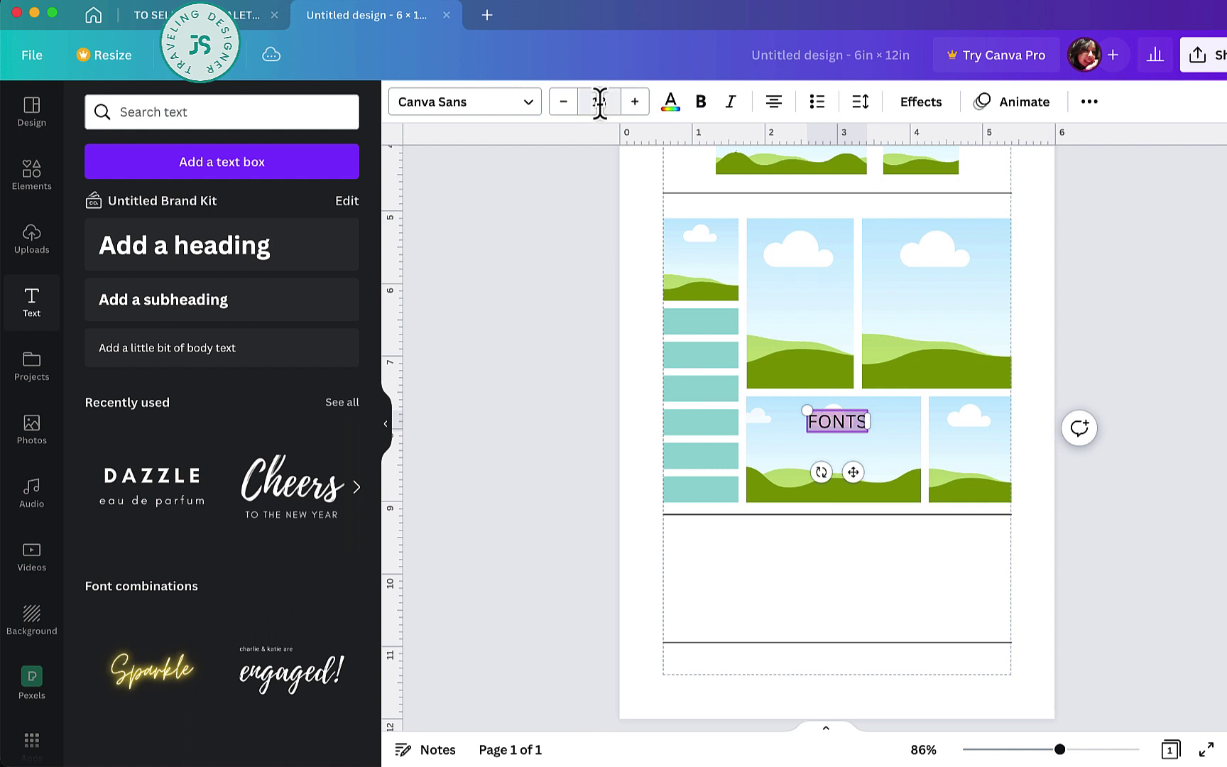
click(600, 102)
click(619, 169)
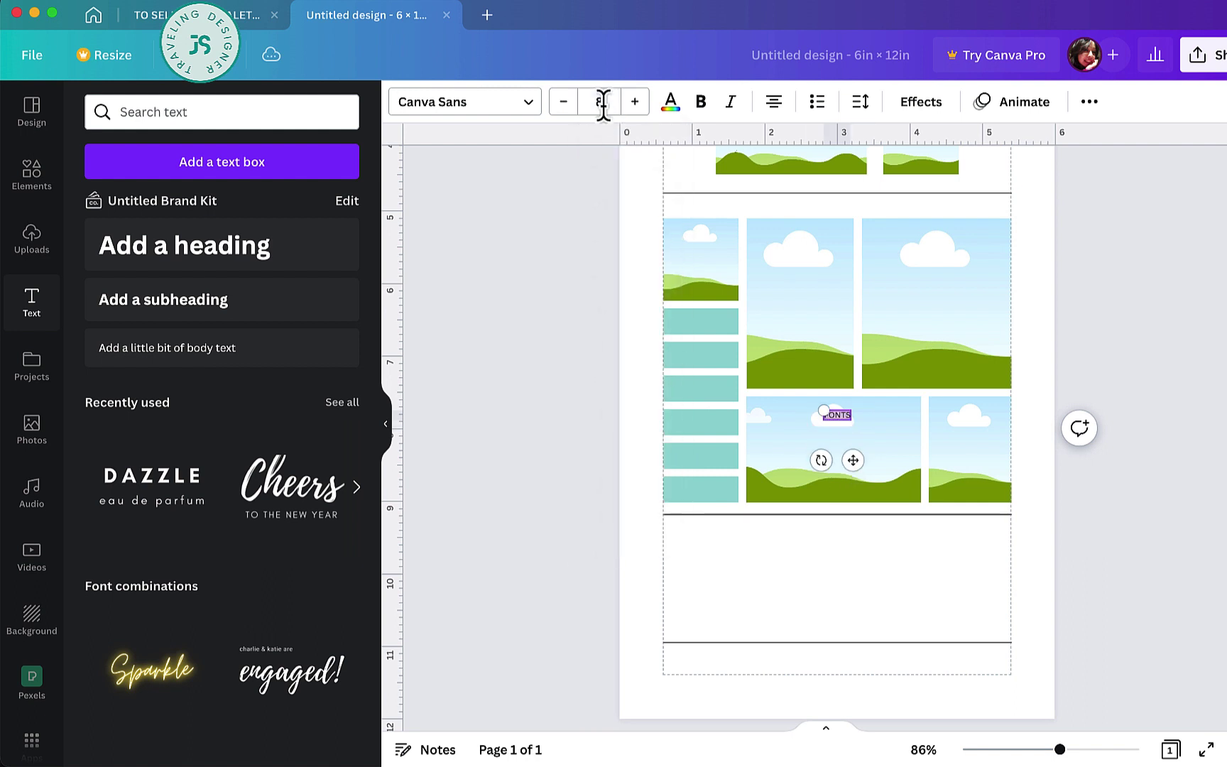
click(703, 104)
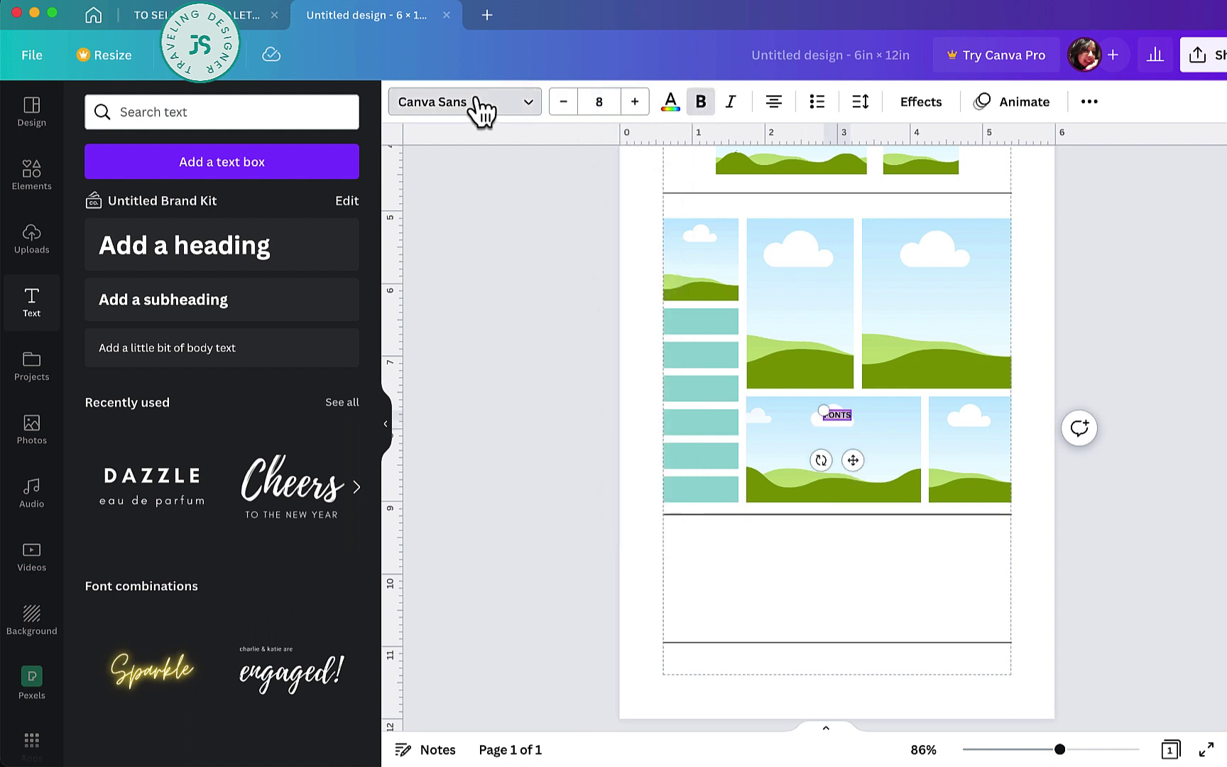
click(480, 106)
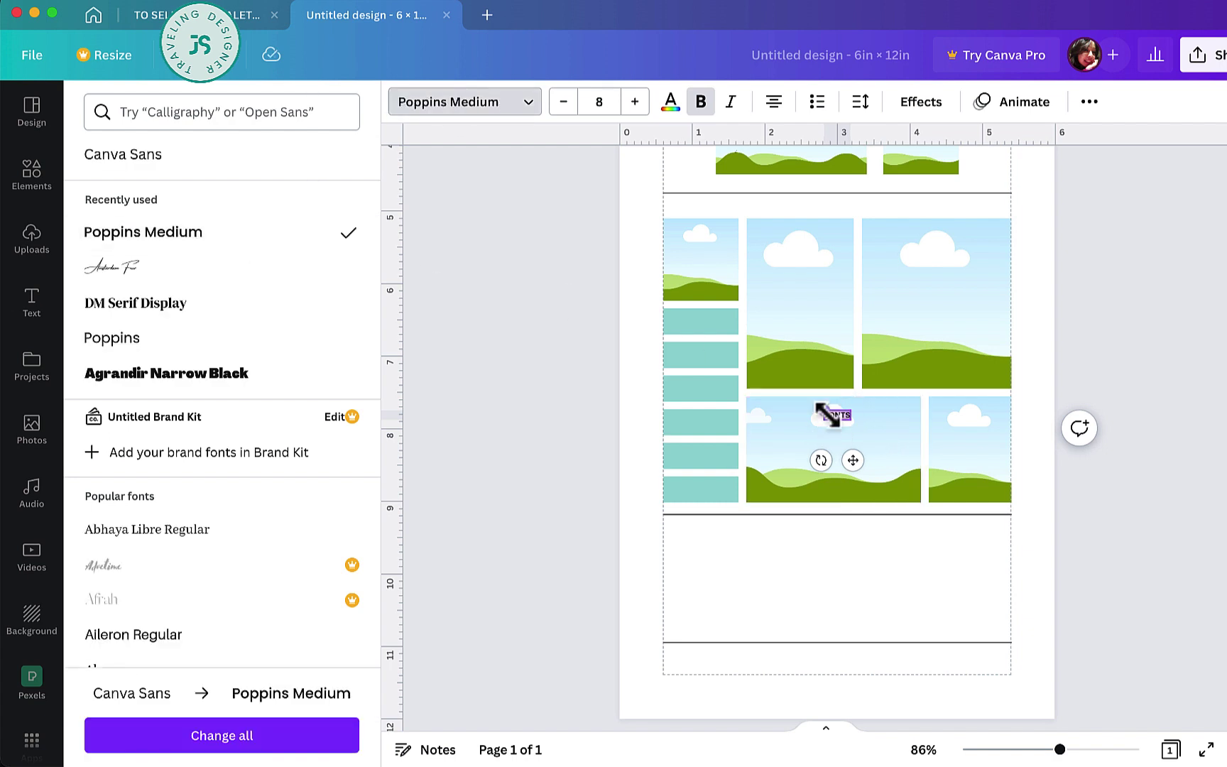
- Enlarge the FONTS heading to 11.2 under the third divider, with a copy and a size 12.4 lowercase alphabet block below it on the left half
drag(823, 414, 811, 403)
drag(850, 460, 762, 605)
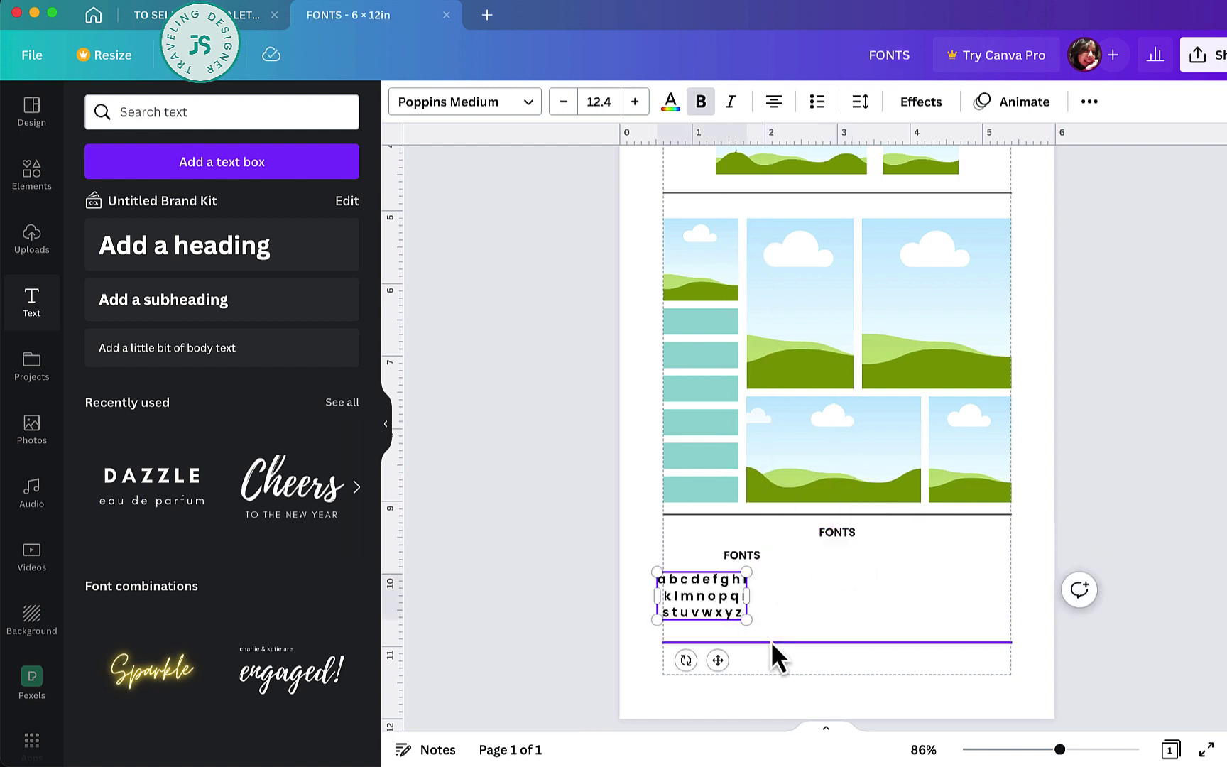
drag(720, 612, 757, 613)
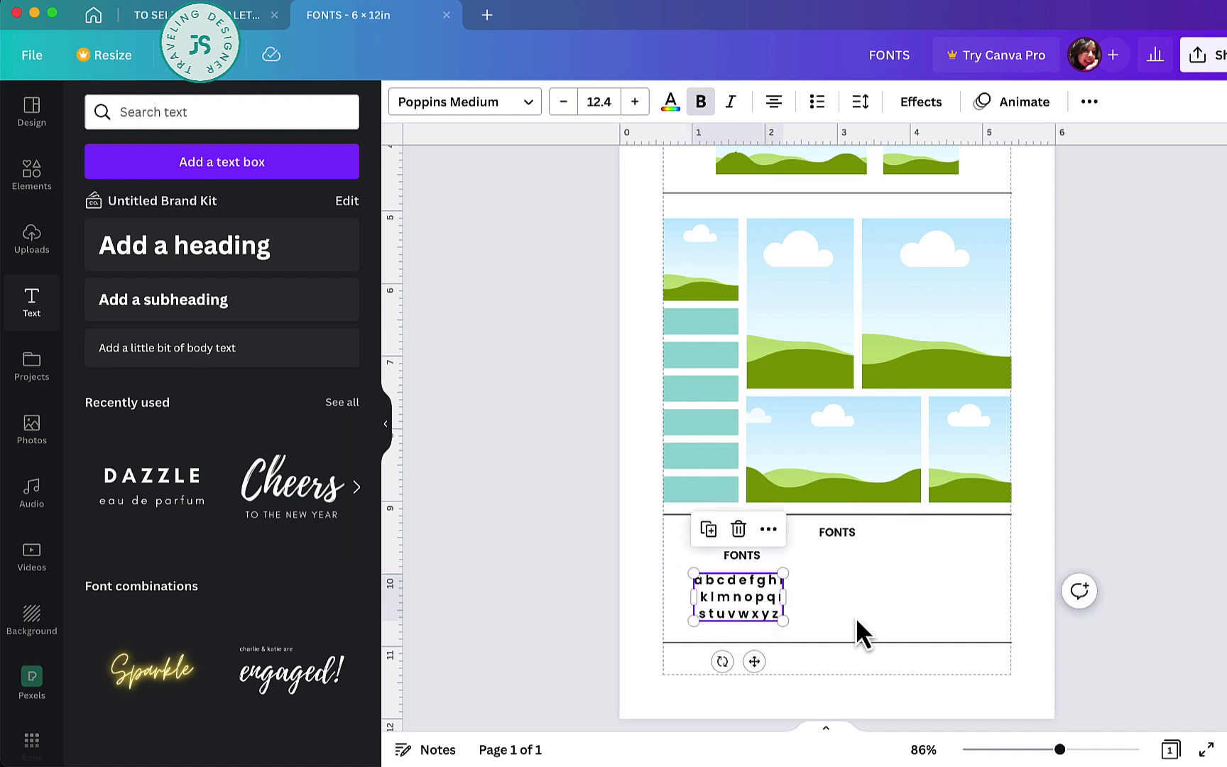
click(857, 617)
- Change the duplicate FONTS text above the alphabet block to "font name"
click(744, 553)
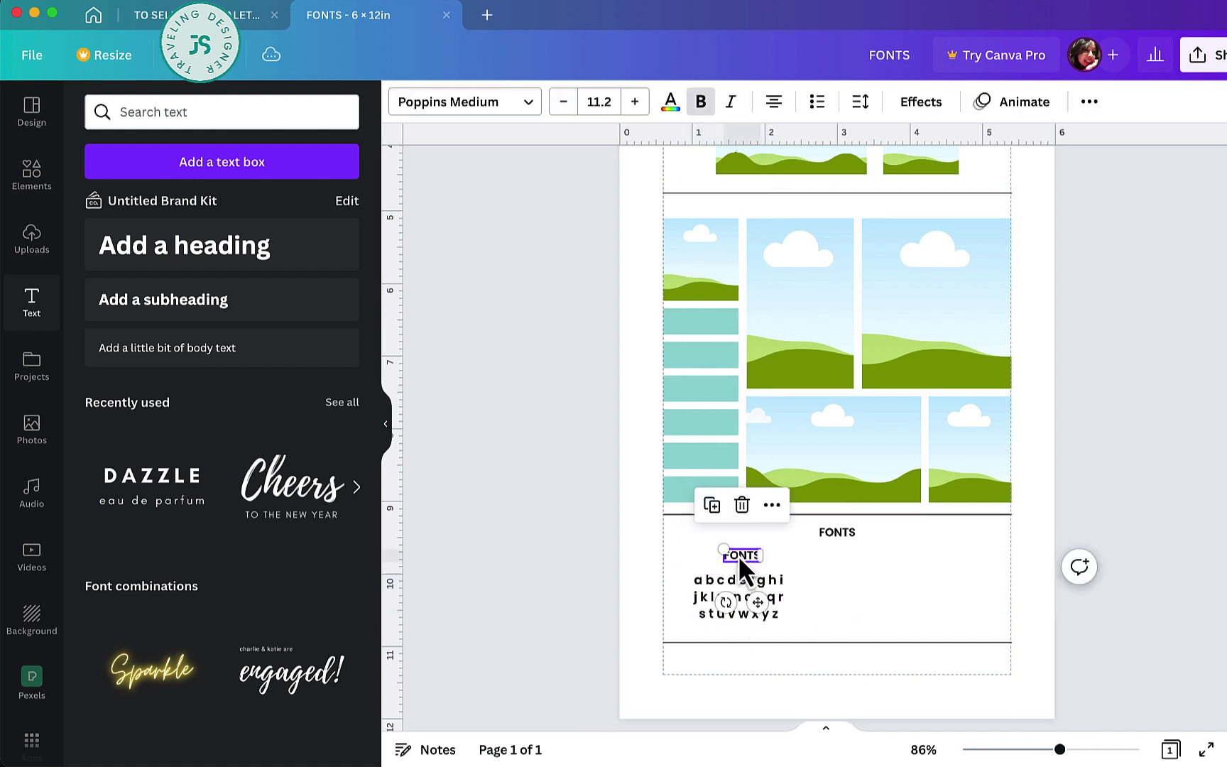
click(748, 556)
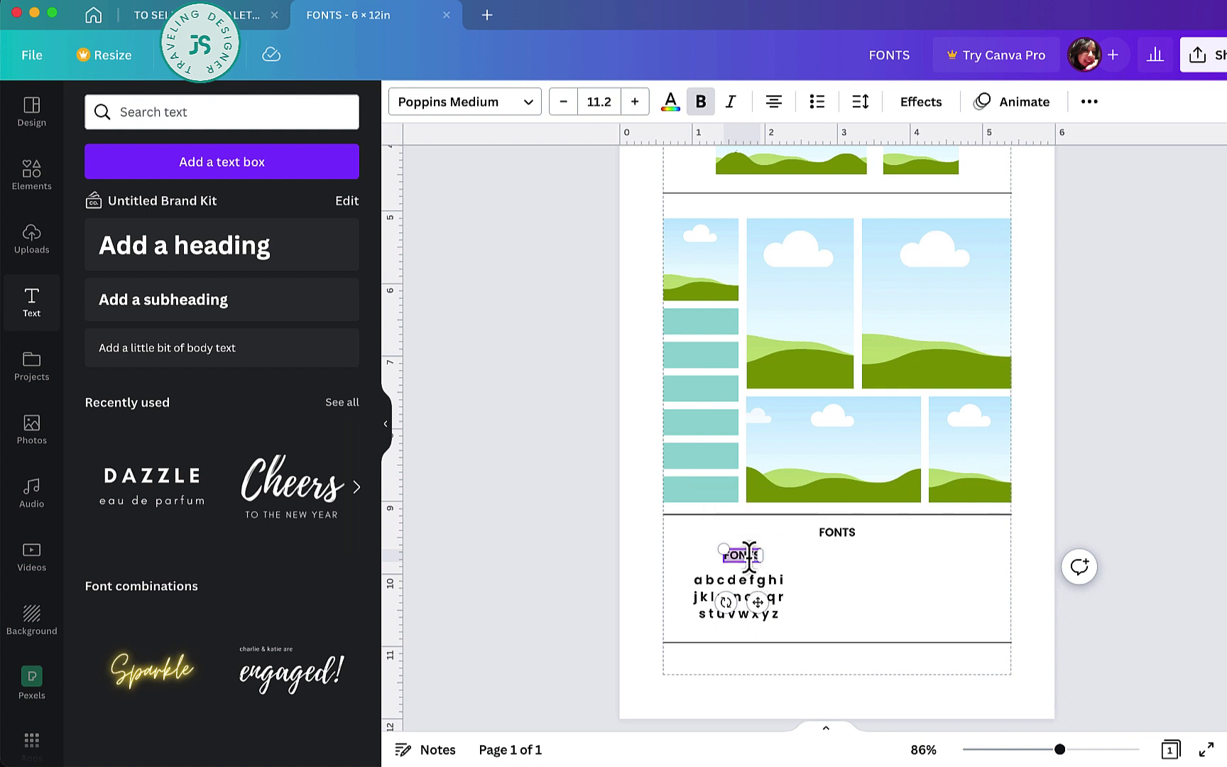
text(font name)
click(818, 584)
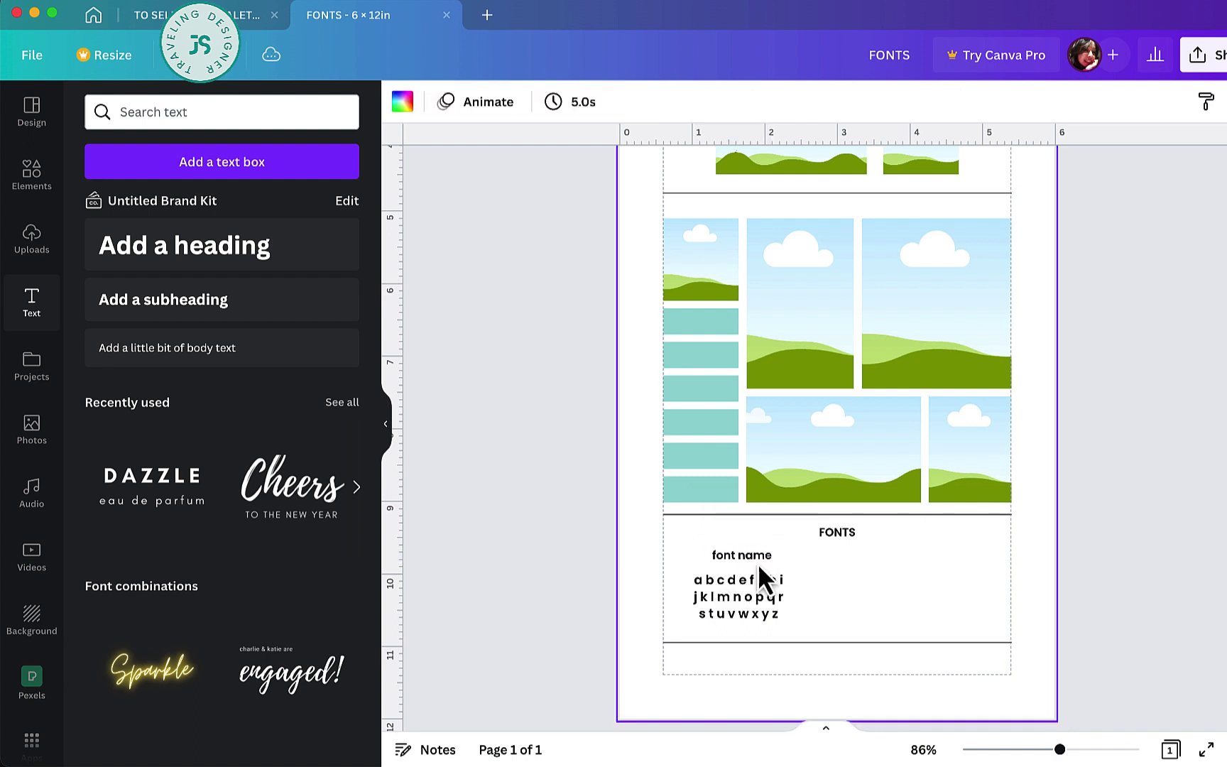
- Copy the font name and alphabet pair to the right half, and move the lowest divider line slightly up beneath both pairs
click(745, 556)
shift+click(743, 601)
drag(747, 592, 920, 596)
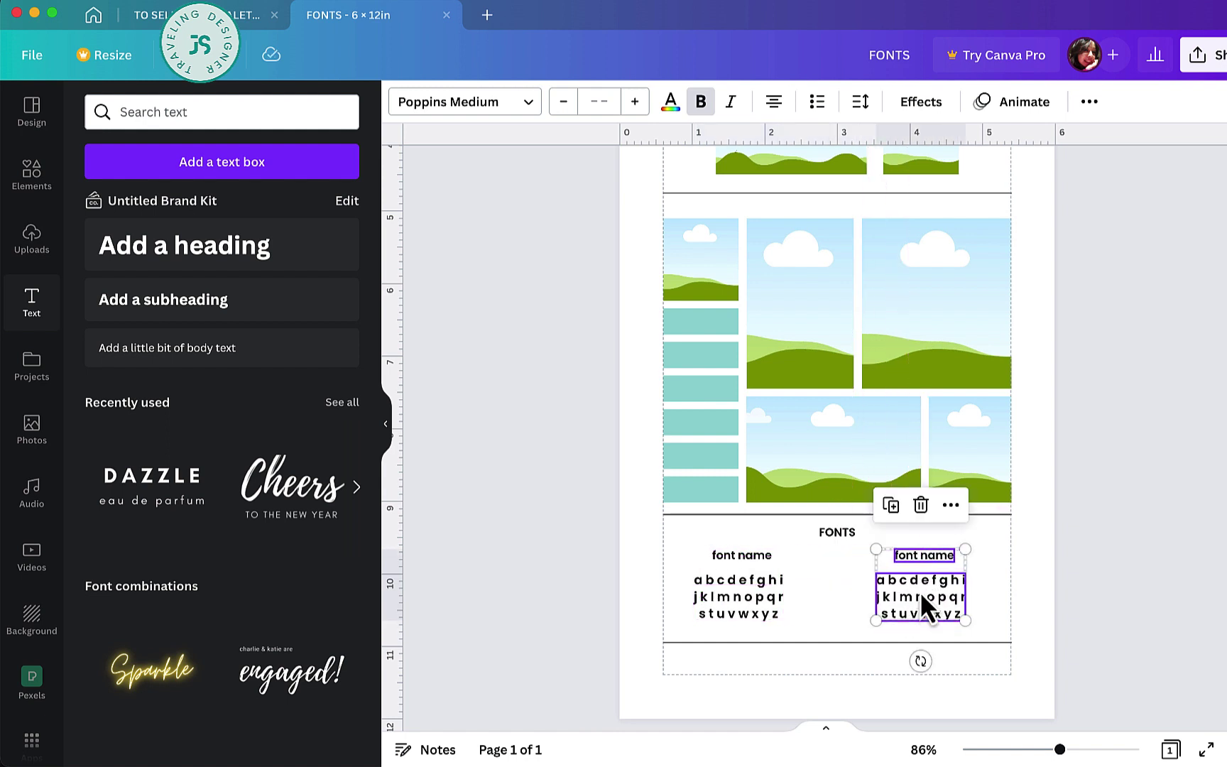
drag(665, 560, 775, 608)
drag(877, 643, 877, 637)
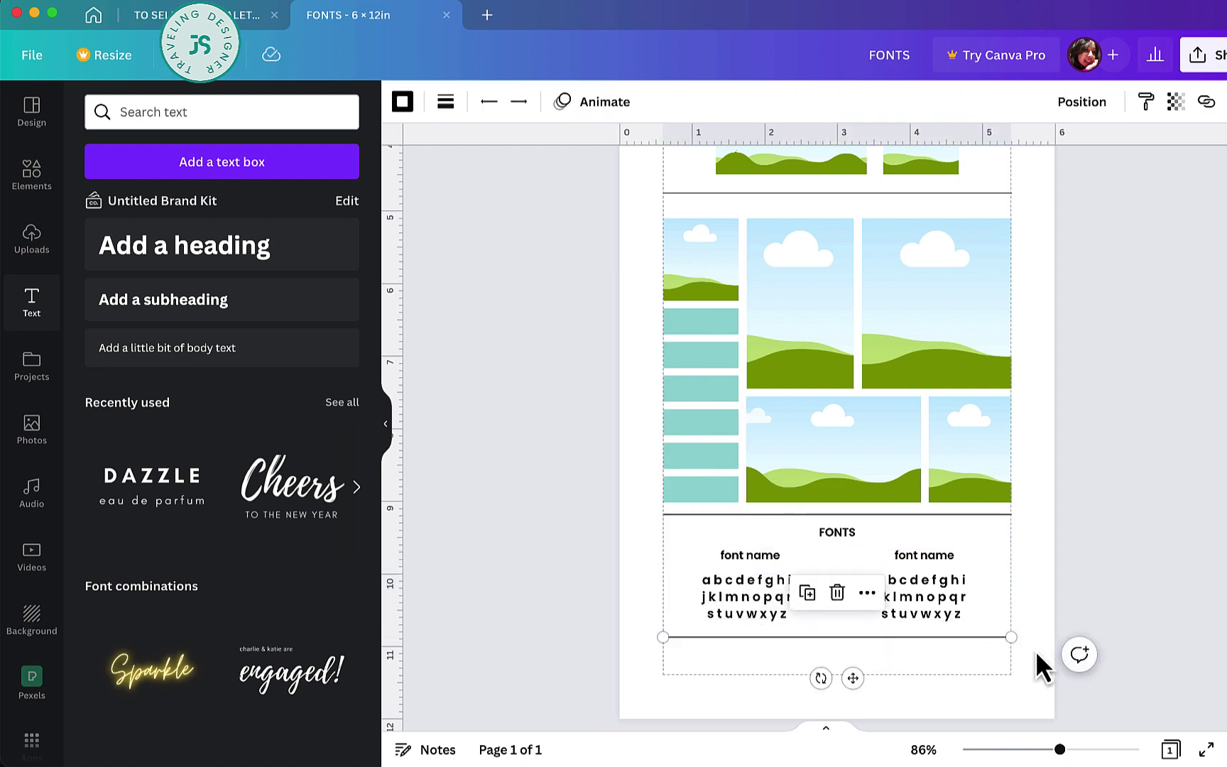
click(1038, 654)
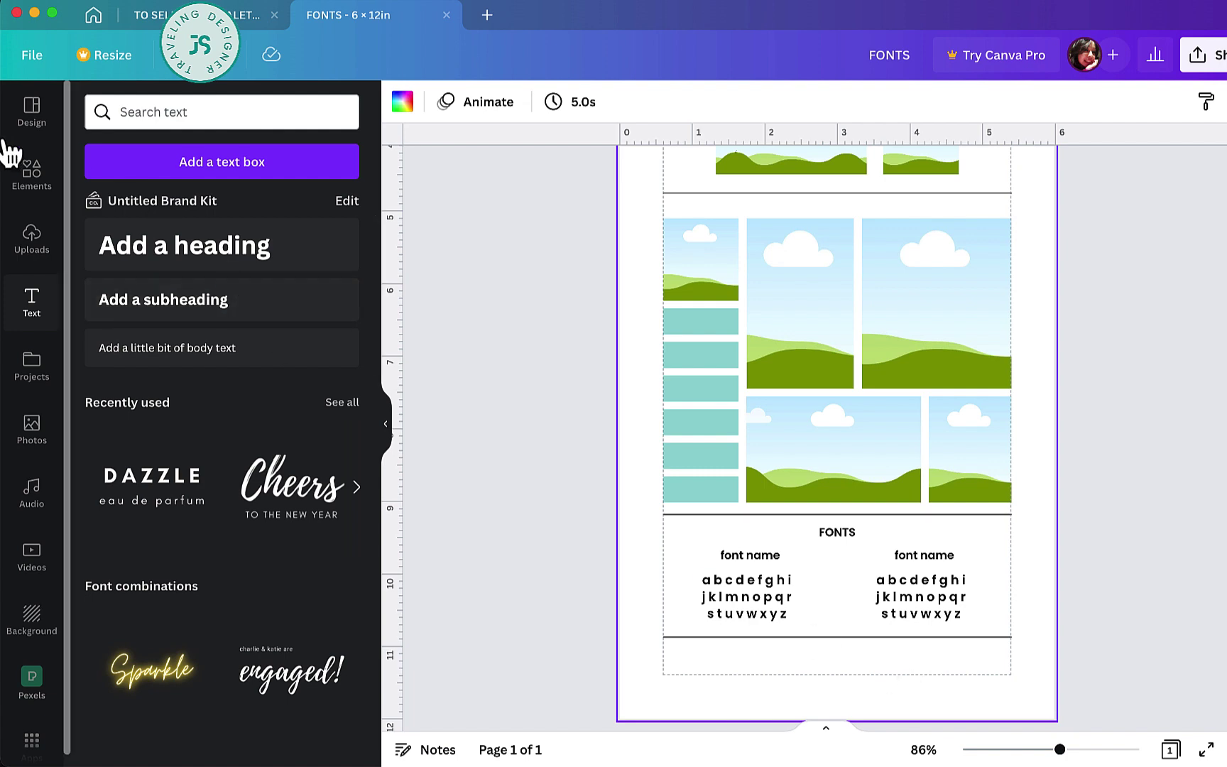
- Search the elements for "pinterest" and show only the graphics
click(36, 177)
click(173, 111)
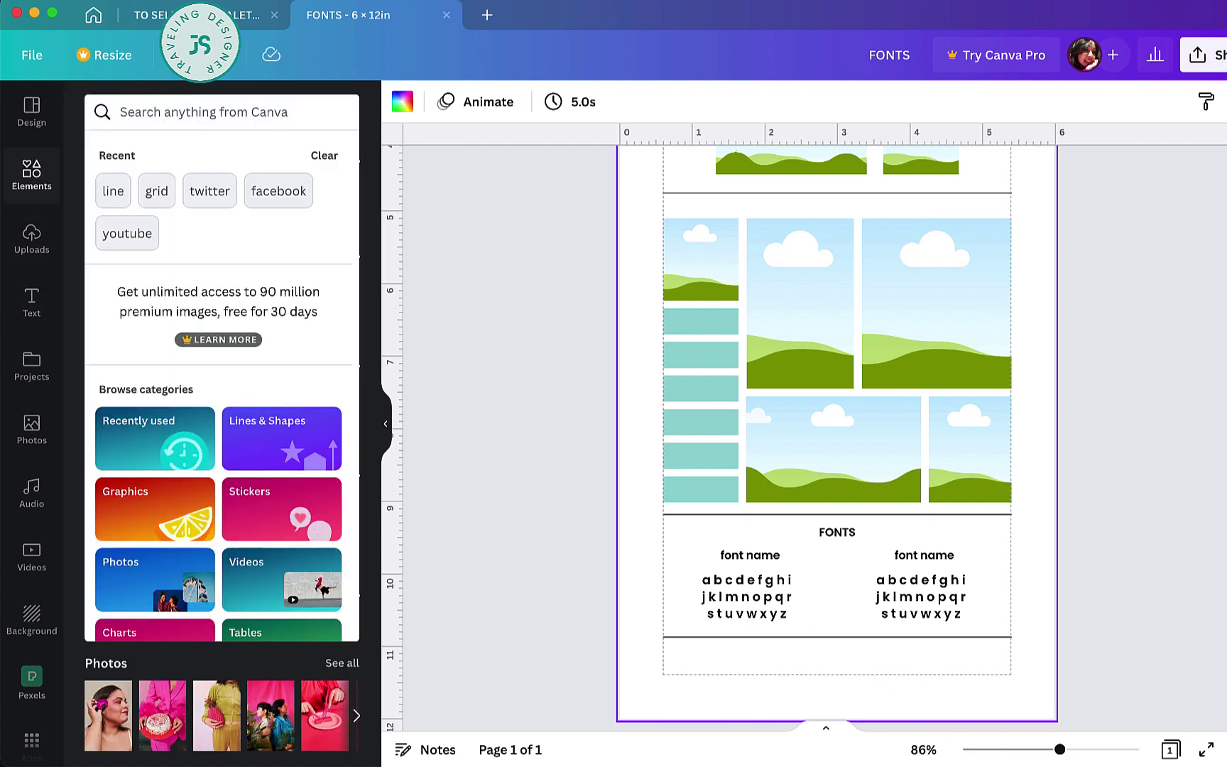
text(pinter)
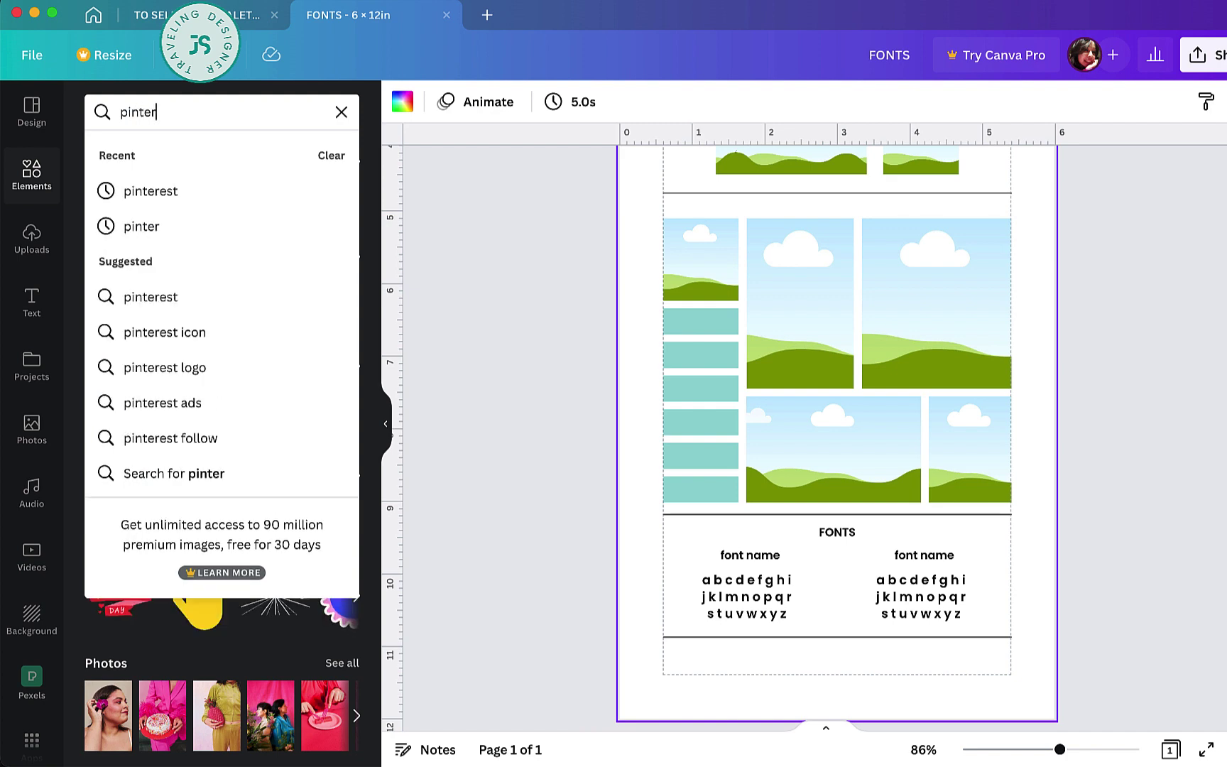
text(est)
key(Return)
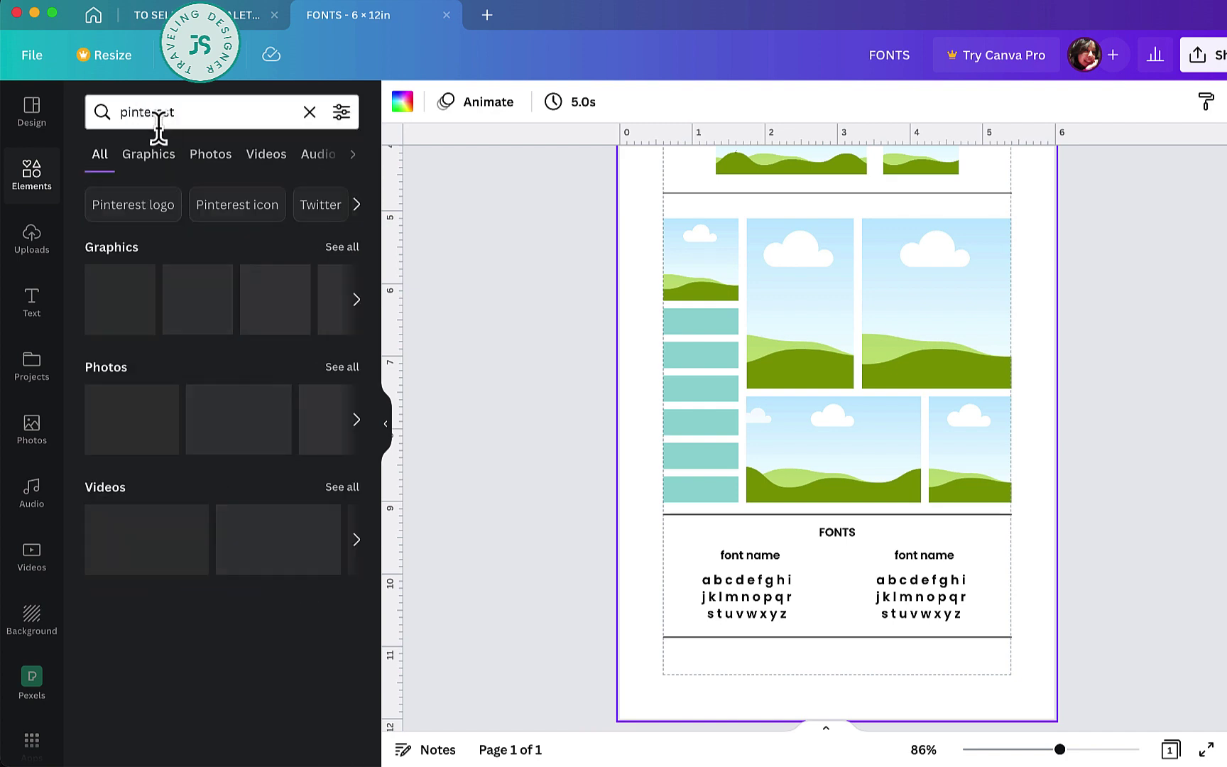
click(151, 253)
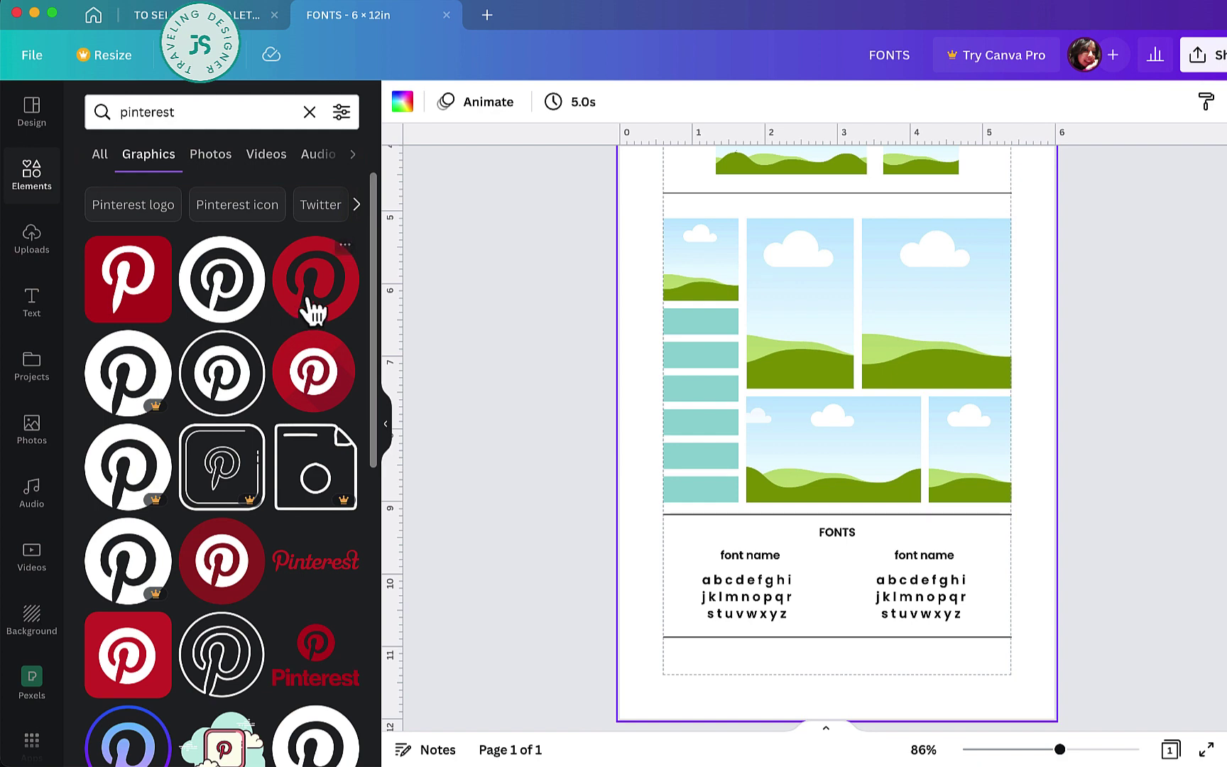
- Add the round Pinterest icon, shrink it into the strip below the lowest divider and color it black
click(297, 306)
drag(925, 192, 738, 661)
click(402, 102)
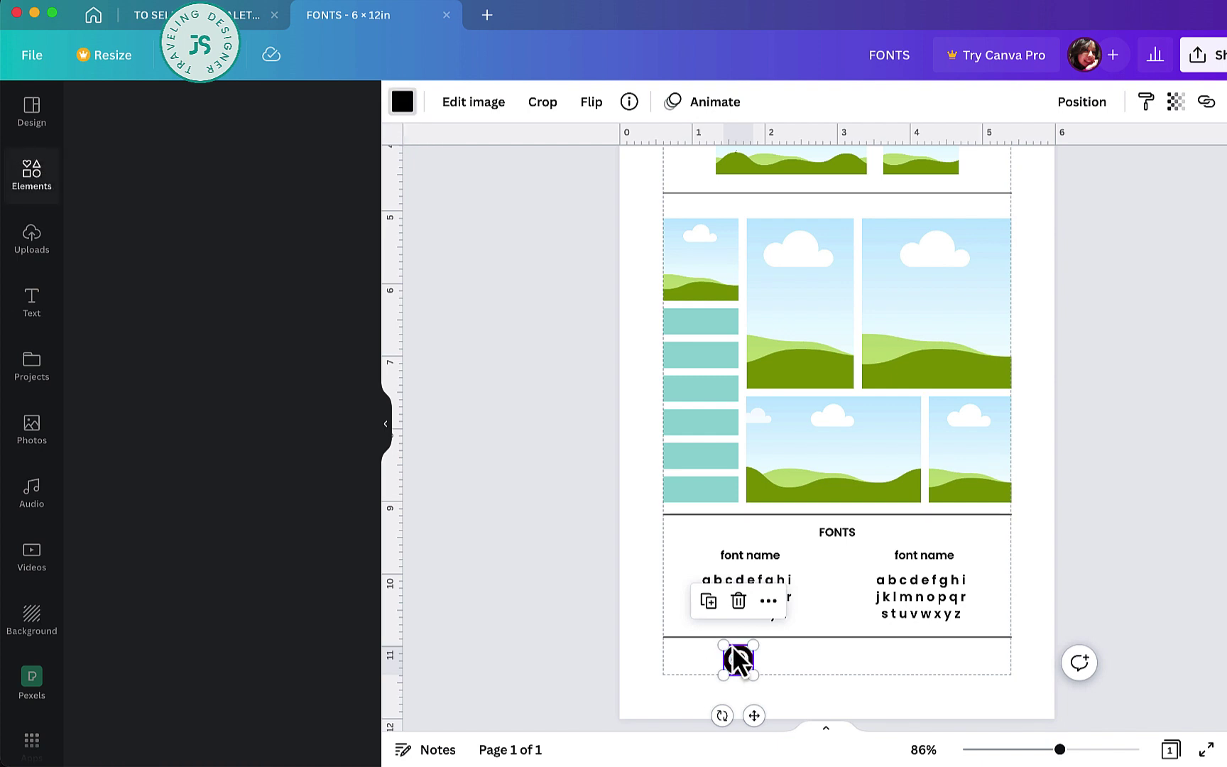
- Find a round Twitter icon, place it at matching size beside the Pinterest icon and recolor its blue black
click(298, 202)
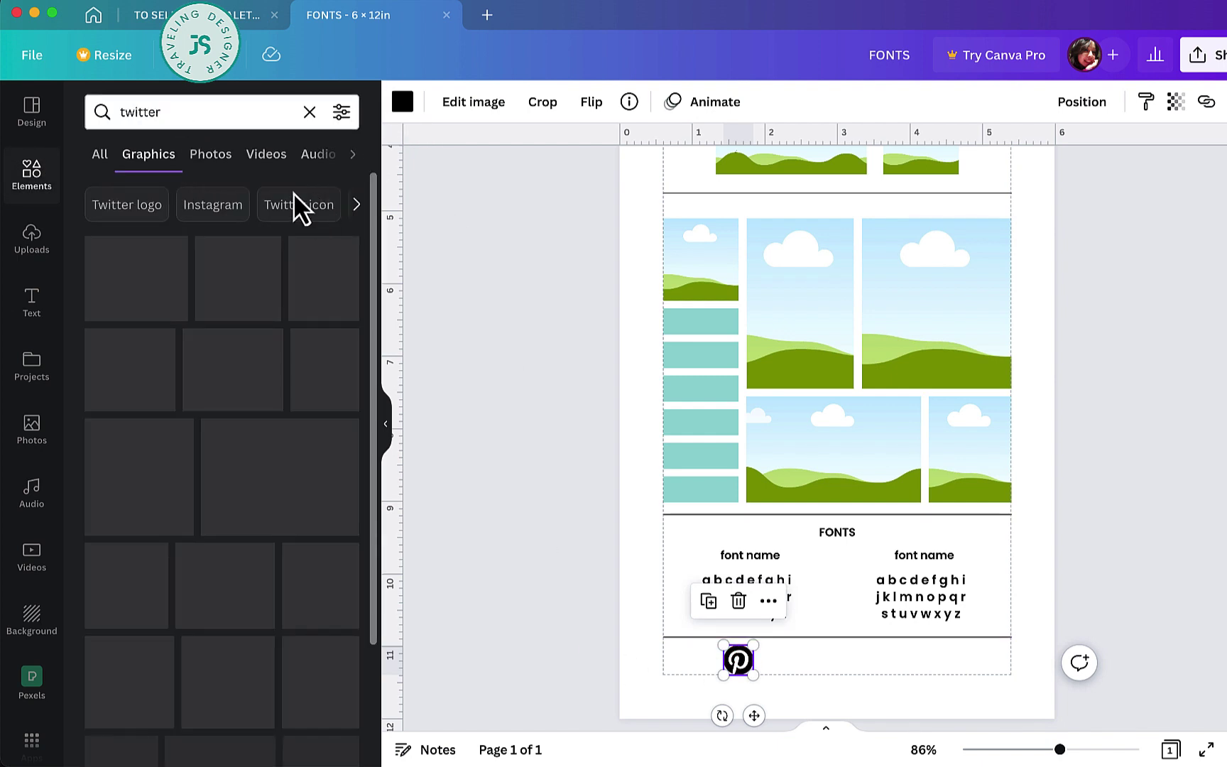
click(123, 281)
drag(745, 198, 783, 660)
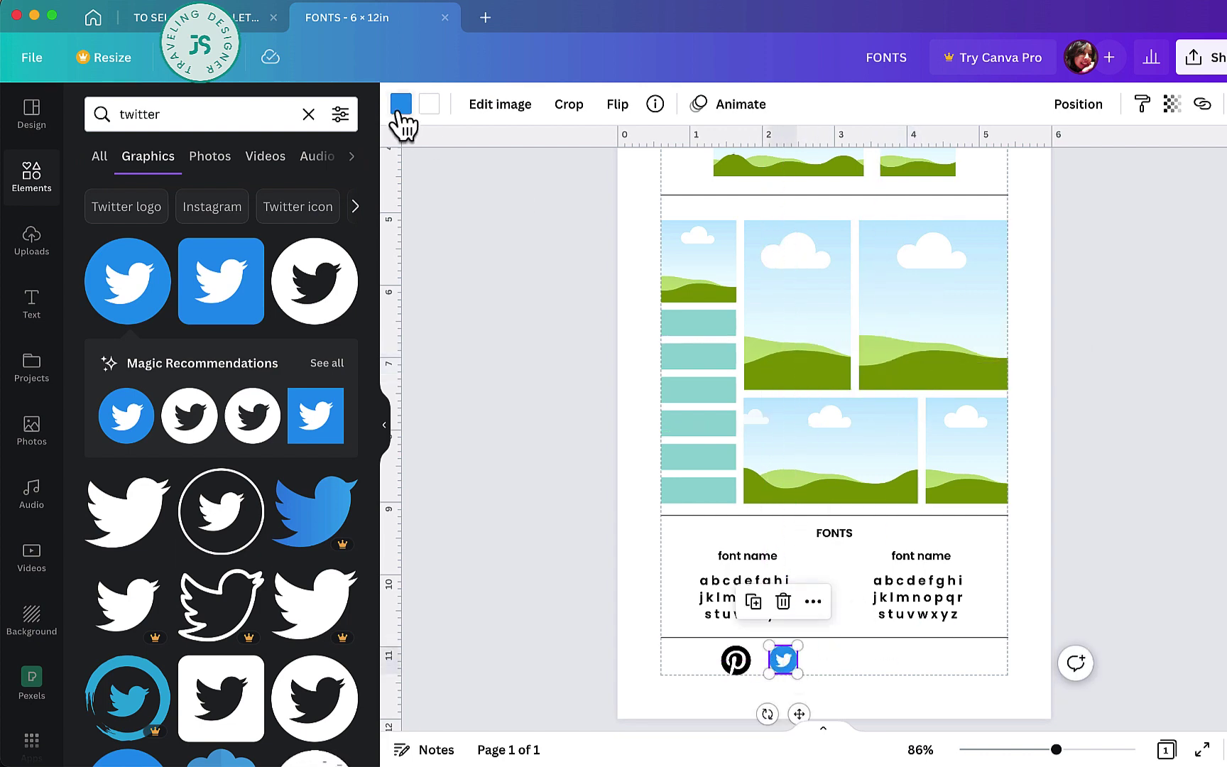
click(401, 104)
click(150, 196)
click(857, 707)
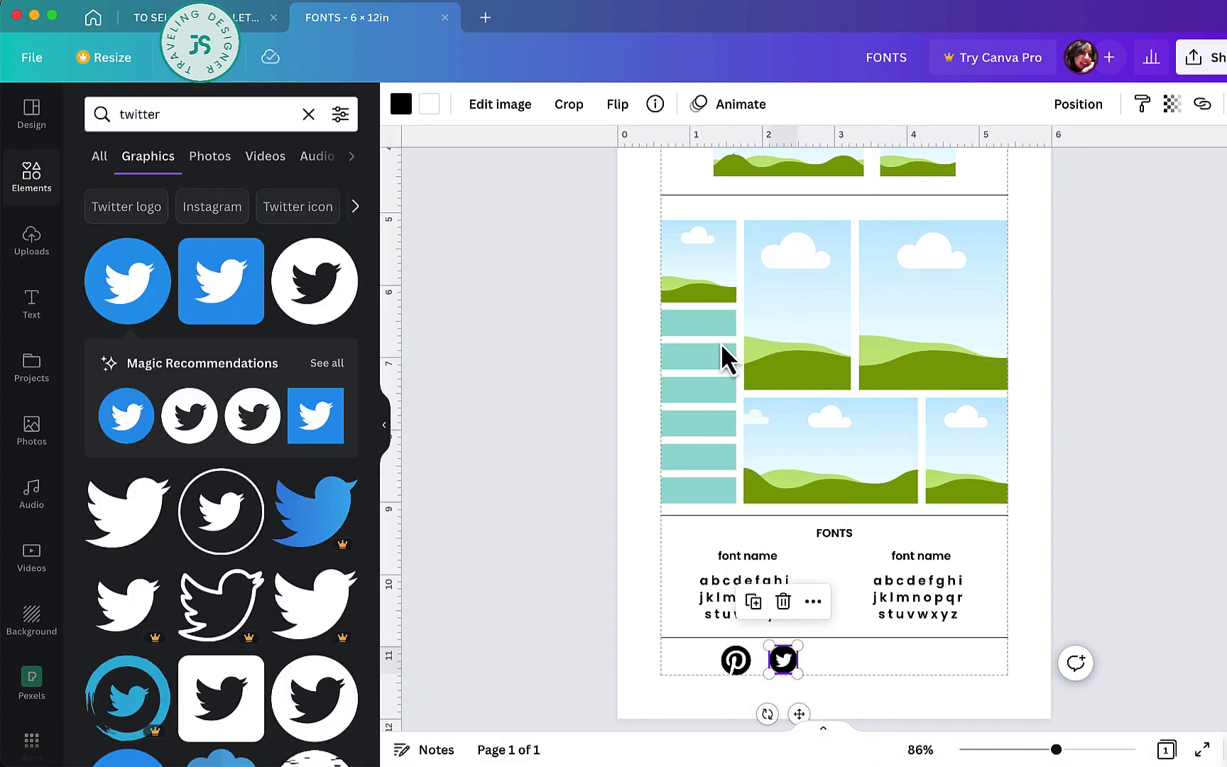
- Search the graphics for "youtube" and place a round black YouTube icon at matching size beside the Twitter icon
double_click(217, 115)
text(youtube)
key(Return)
click(220, 280)
drag(920, 370, 829, 660)
- Search the graphics for "facebook" and place a round black Facebook icon at matching size beside the YouTube icon
double_click(224, 115)
text(facebook)
key(Return)
click(221, 280)
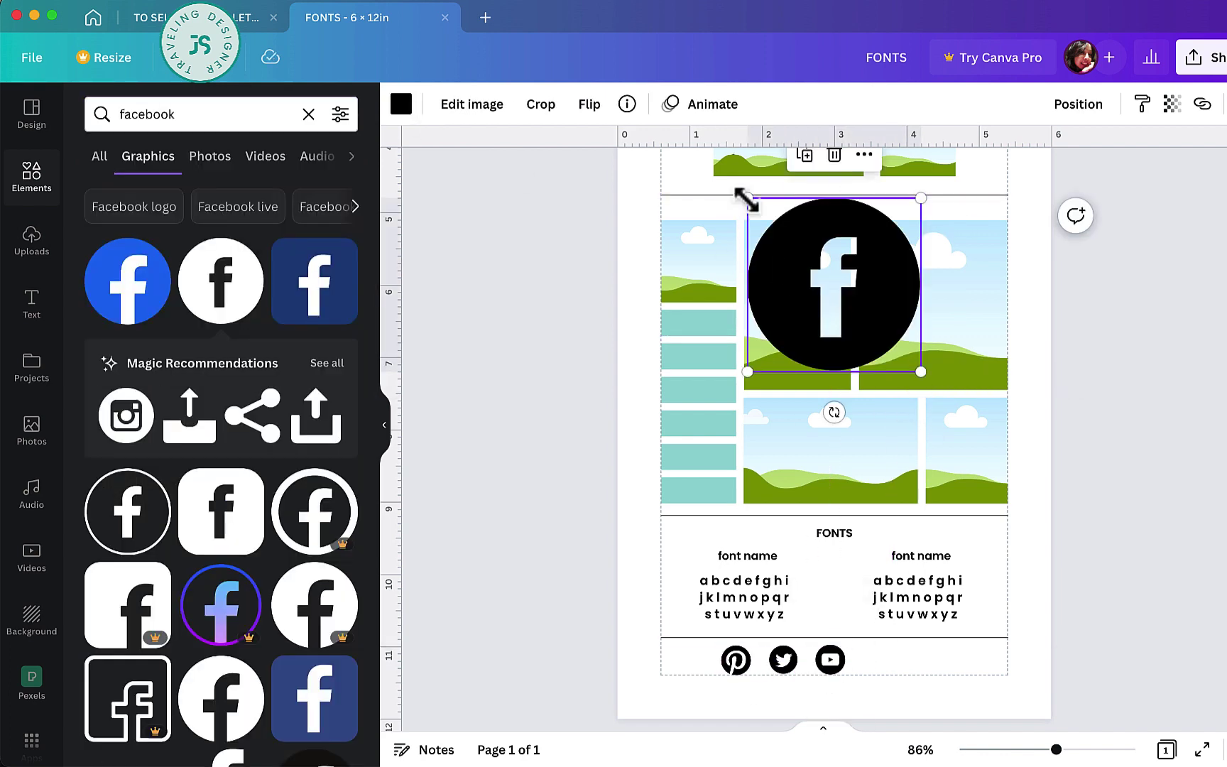
drag(745, 197, 882, 660)
- Search the graphics for "instagram" and place a round black Instagram icon at the end of the social icon row
double_click(192, 115)
text(instagram)
key(Return)
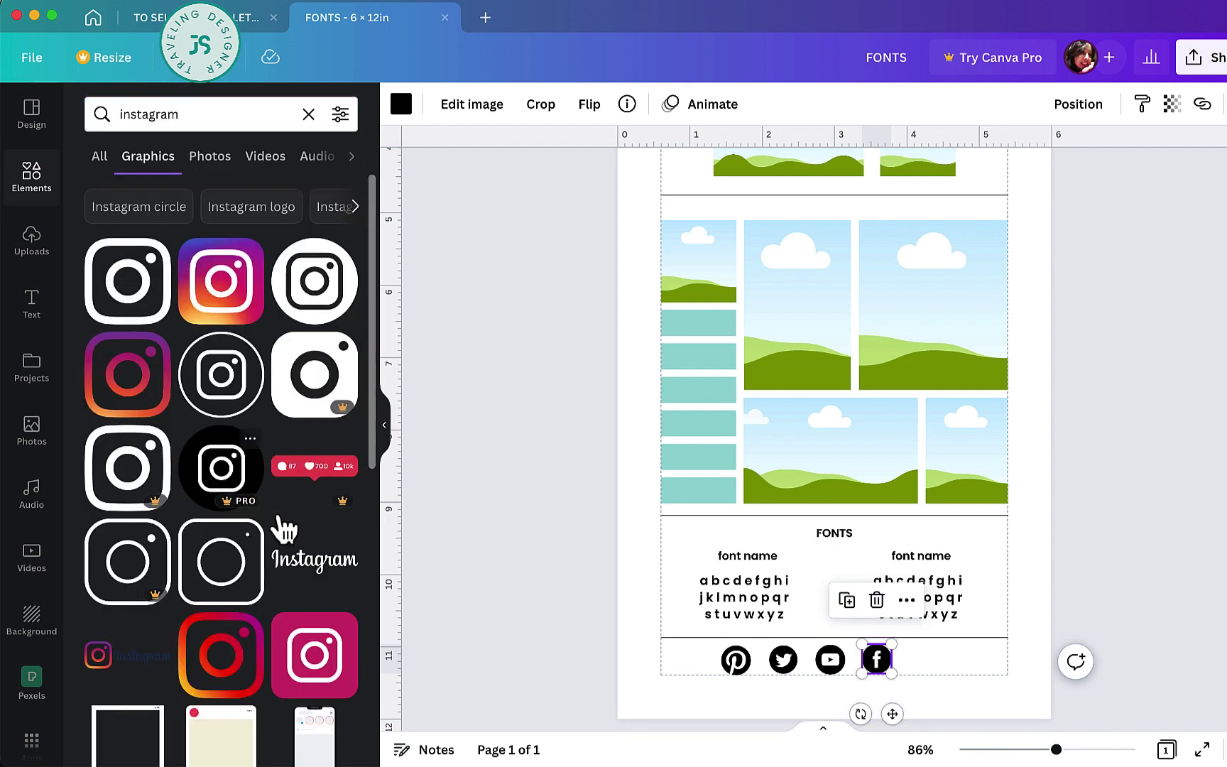
click(221, 468)
drag(747, 198, 923, 659)
- Select all five social media icons and space them evenly in their row
drag(1019, 643, 692, 677)
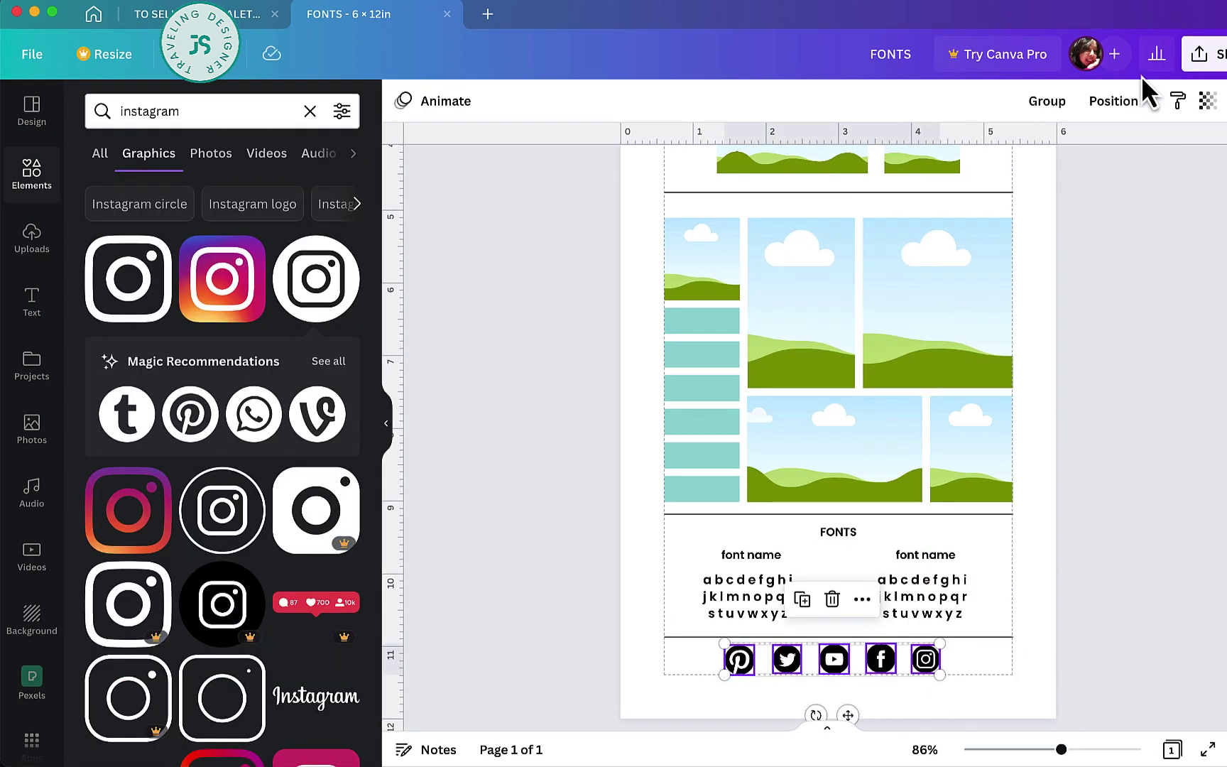
click(1113, 100)
click(887, 463)
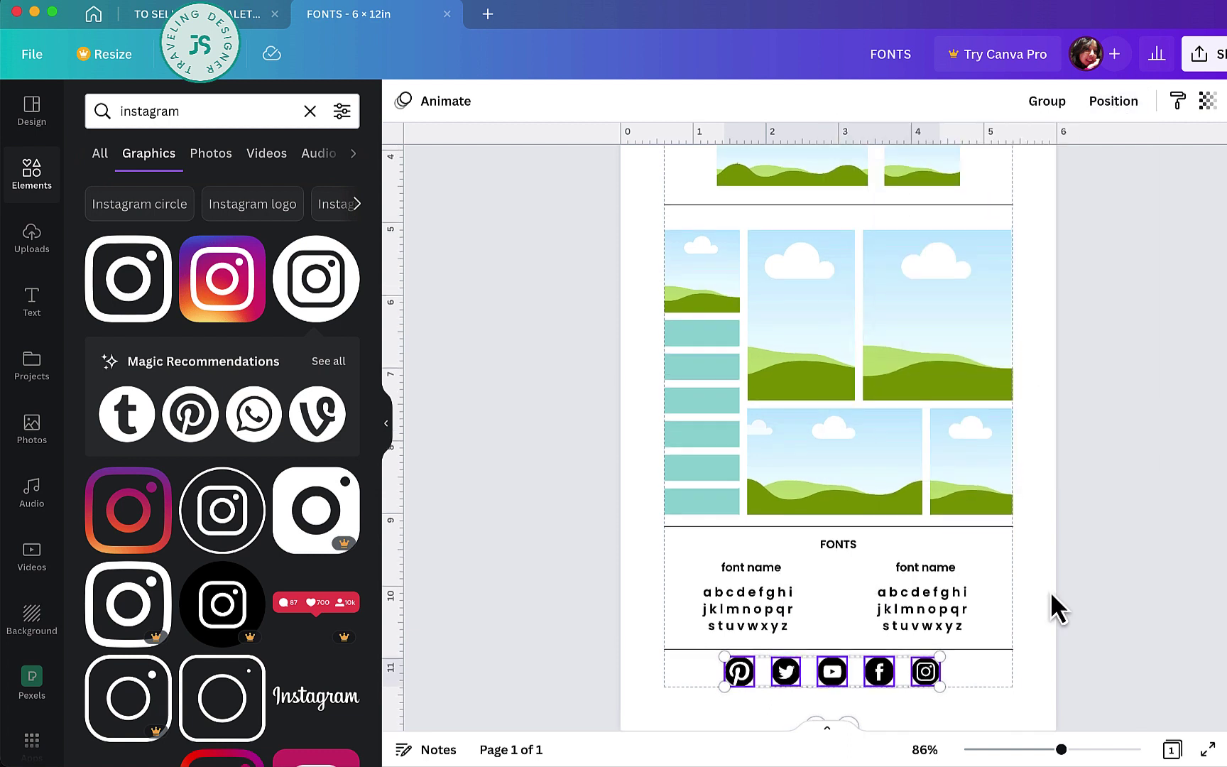
- Copy the FONTS heading above the large frame grid, change its text to MOOD BOARD and leave it unbolded
scroll(1050, 608, up, 2)
scroll(1050, 591, up, 1)
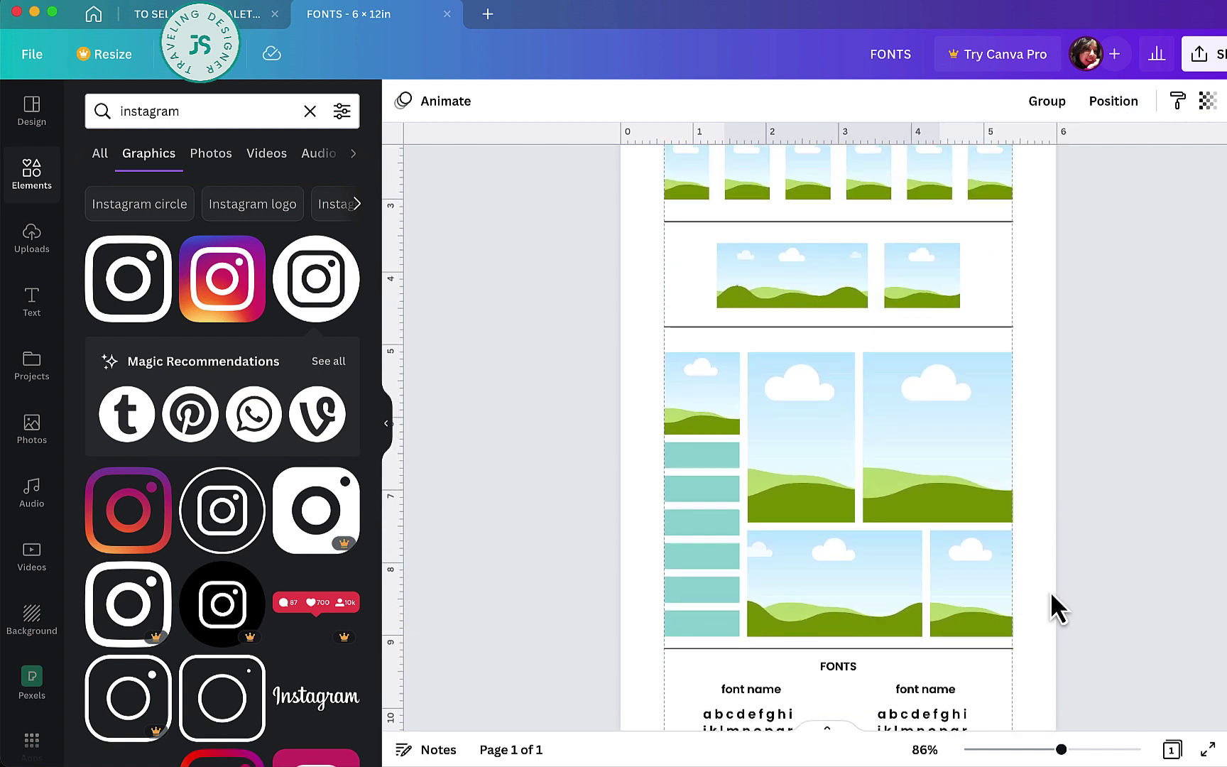
click(844, 671)
drag(870, 674, 855, 410)
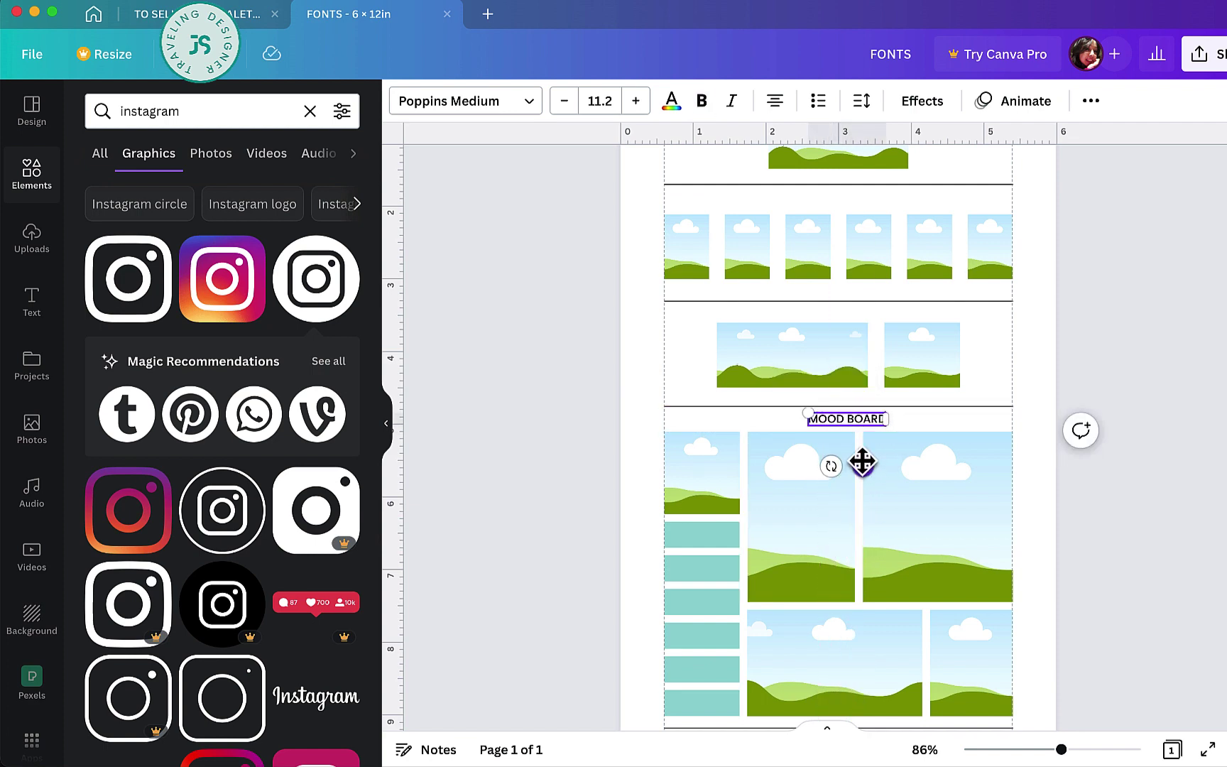
- Copy the MOOD BOARD heading above the pair of frames over the mood board, labeling the wide one LOGO and the small one SUBMARK
drag(862, 462, 864, 360)
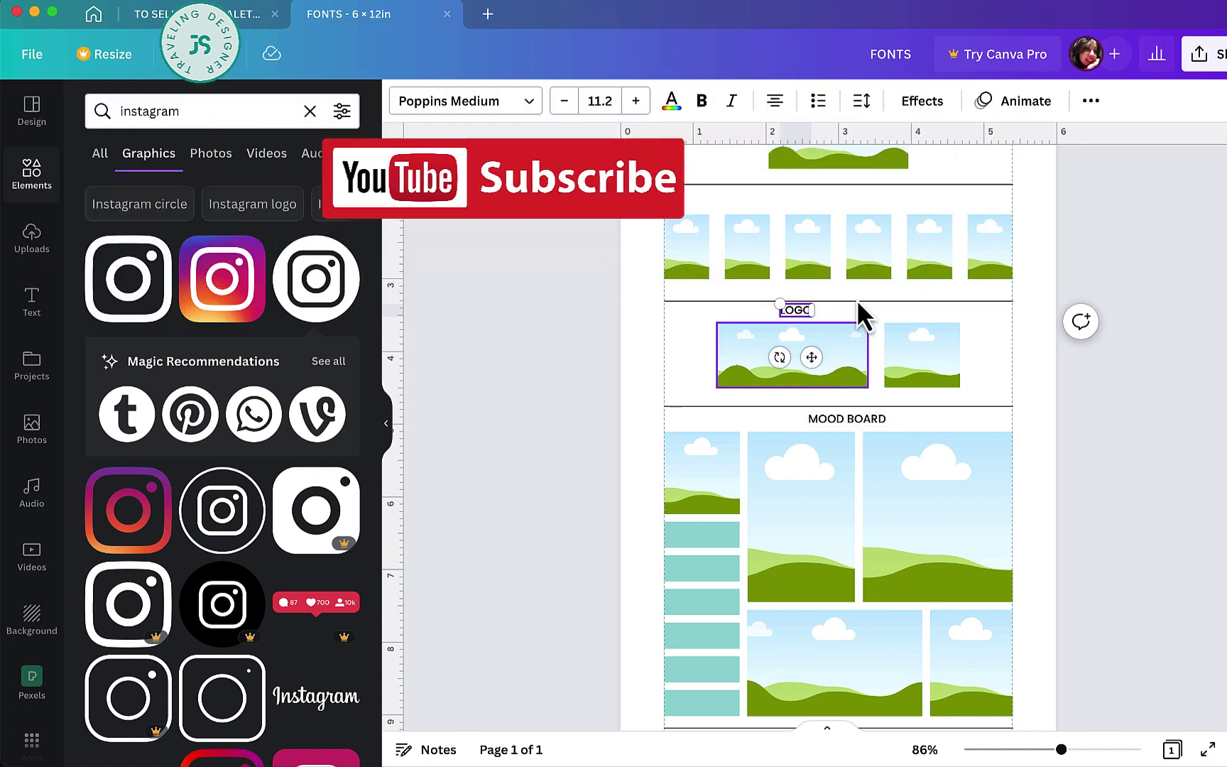
click(866, 297)
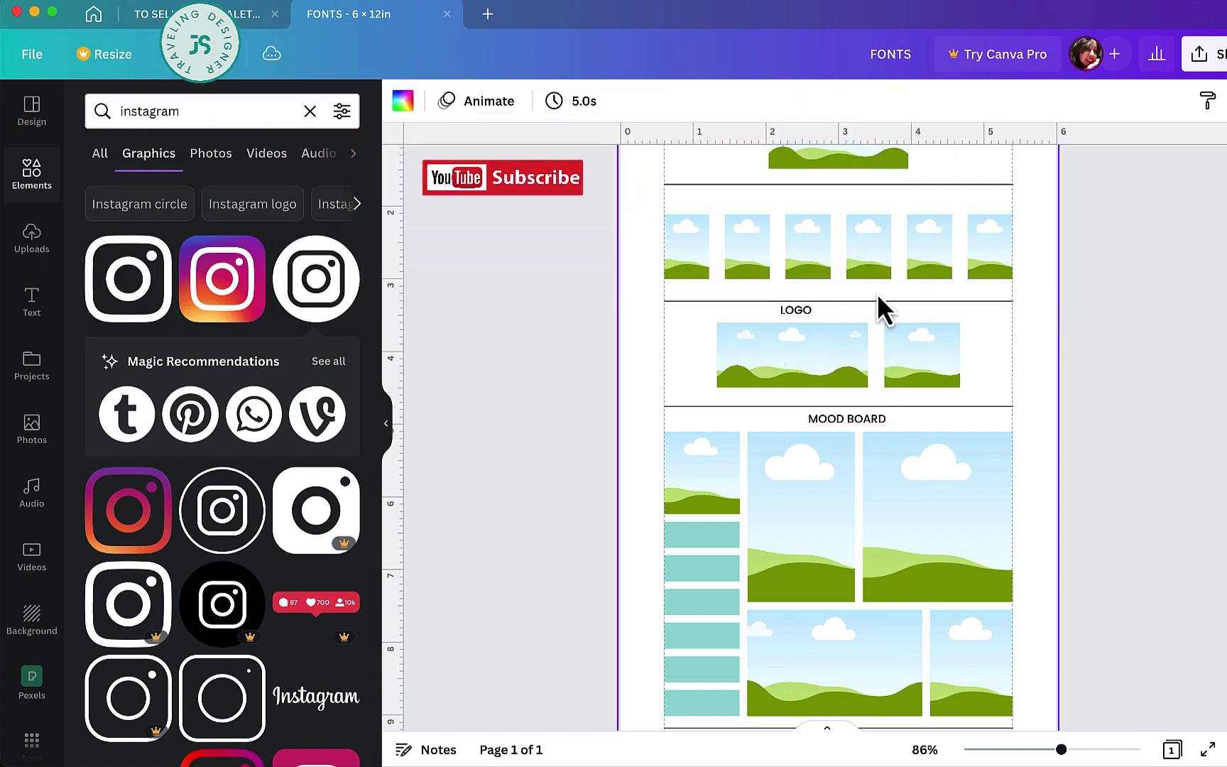
drag(804, 315, 933, 315)
double_click(934, 316)
text(SUBMARK)
click(1049, 377)
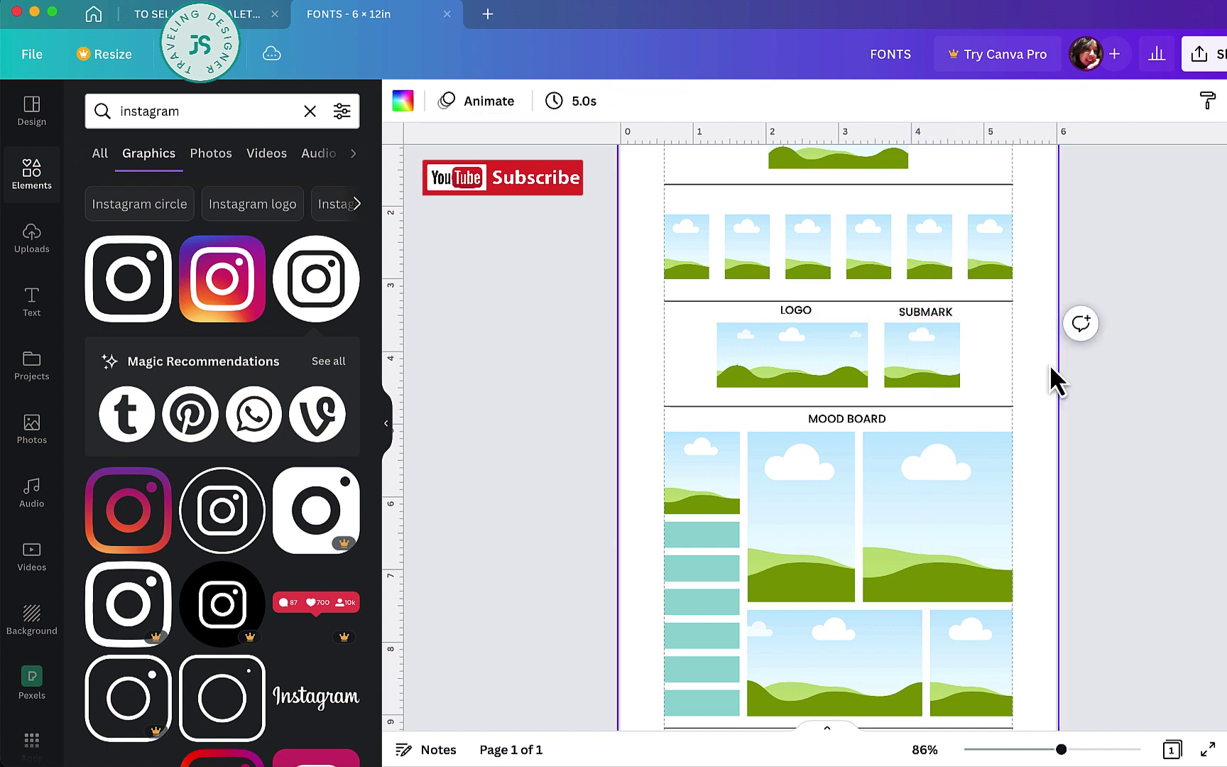
- Reposition the LOGO label so it lines up with the SUBMARK label, centered over the wide frame
click(811, 323)
mouse_move(811, 323)
mouse_down()
mouse_move(811, 335)
mouse_move(796, 311)
mouse_up()
scroll(1034, 358, up, 3)
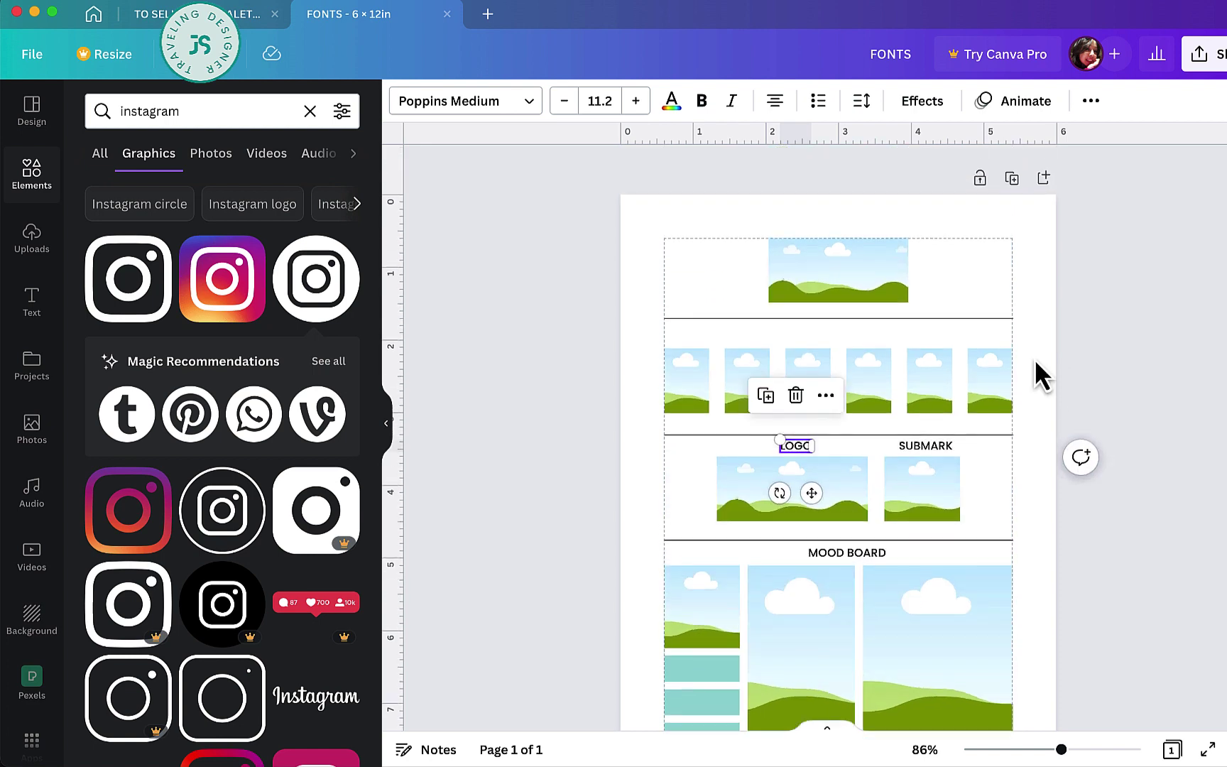
- Copy the SUBMARK label above the row of six frames and change its text to COLOR PALETTE
click(931, 444)
drag(931, 444, 855, 332)
double_click(852, 332)
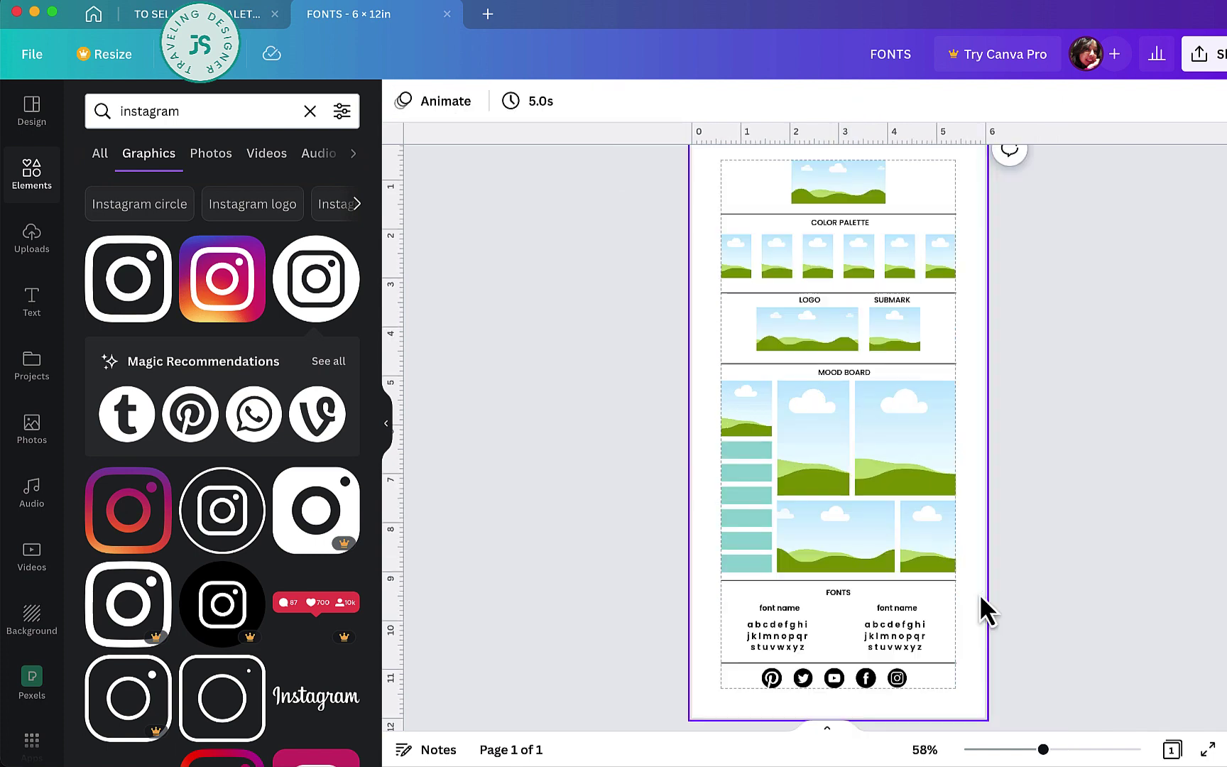
- Select the wide and small frames of the LOGO and SUBMARK section and shift them slightly down together with their labels
click(893, 330)
shift+click(845, 330)
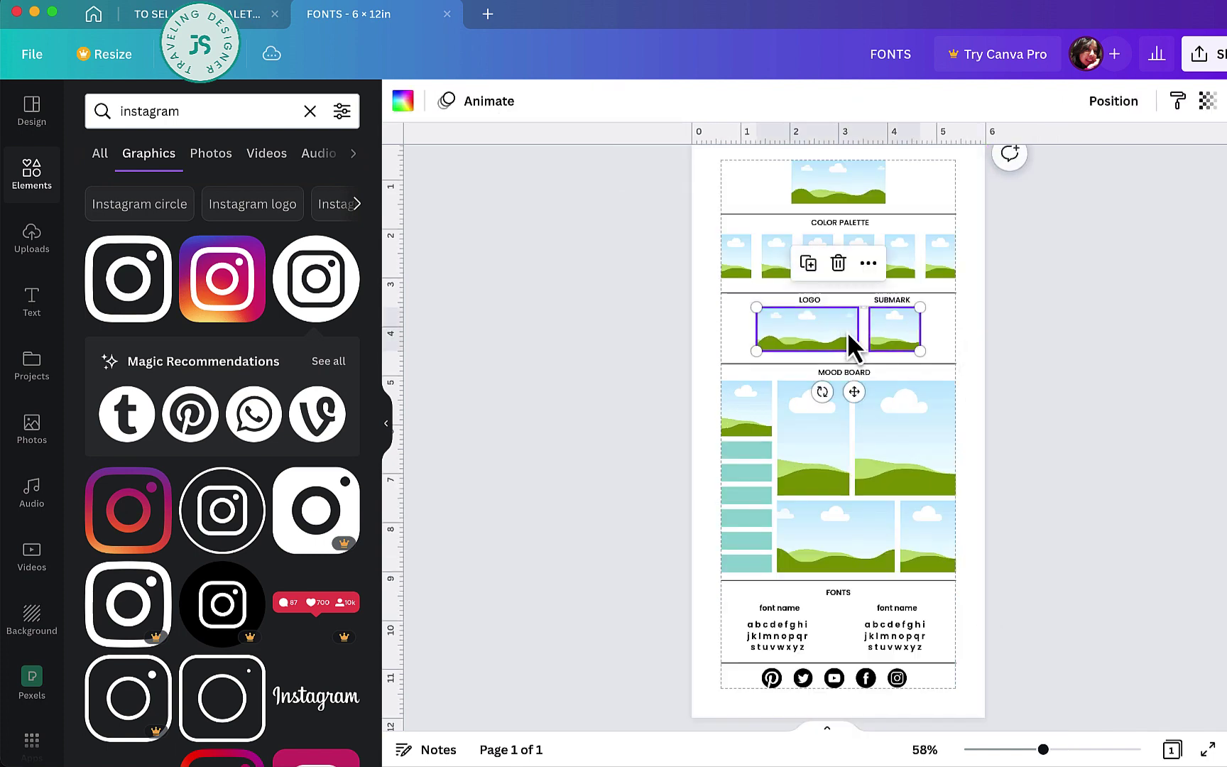
click(1007, 347)
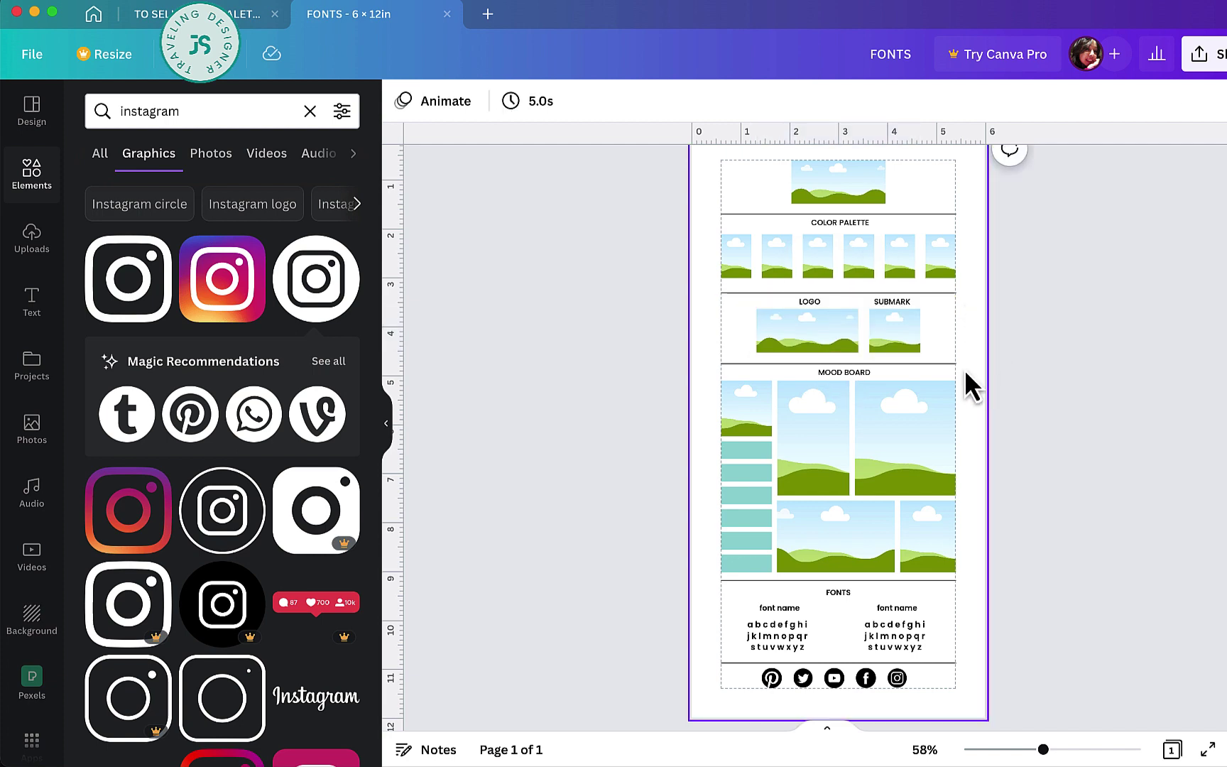
- Review the whole board from top to bottom and view the design's sharing and download options
scroll(964, 377, up, 2)
scroll(1019, 665, down, 3)
scroll(1019, 665, up, 2)
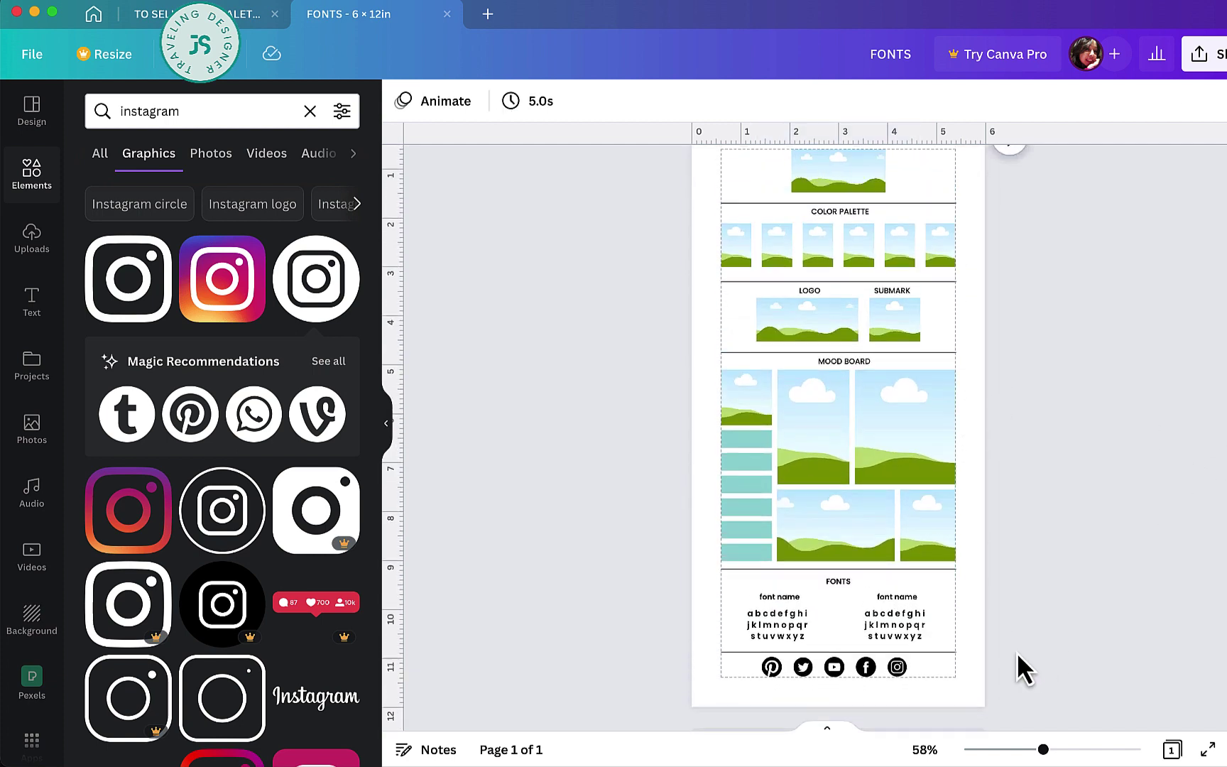
scroll(1019, 653, up, 1)
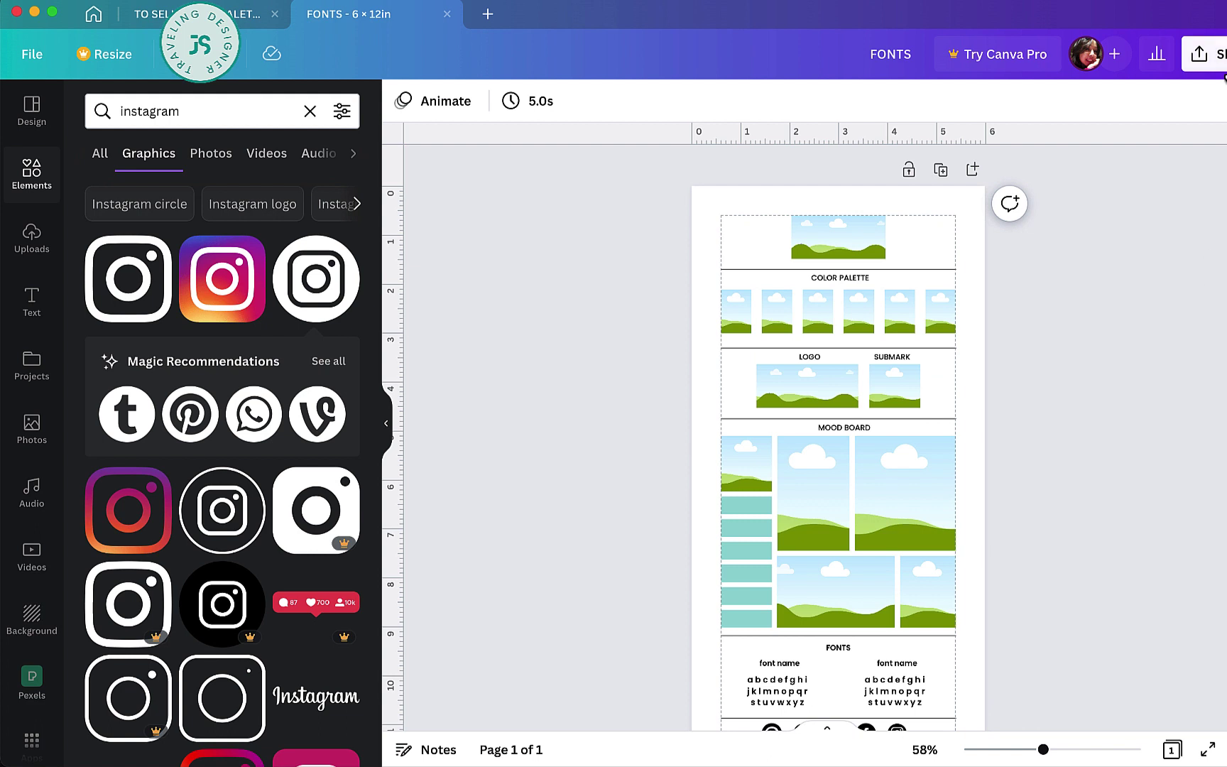
click(1207, 57)
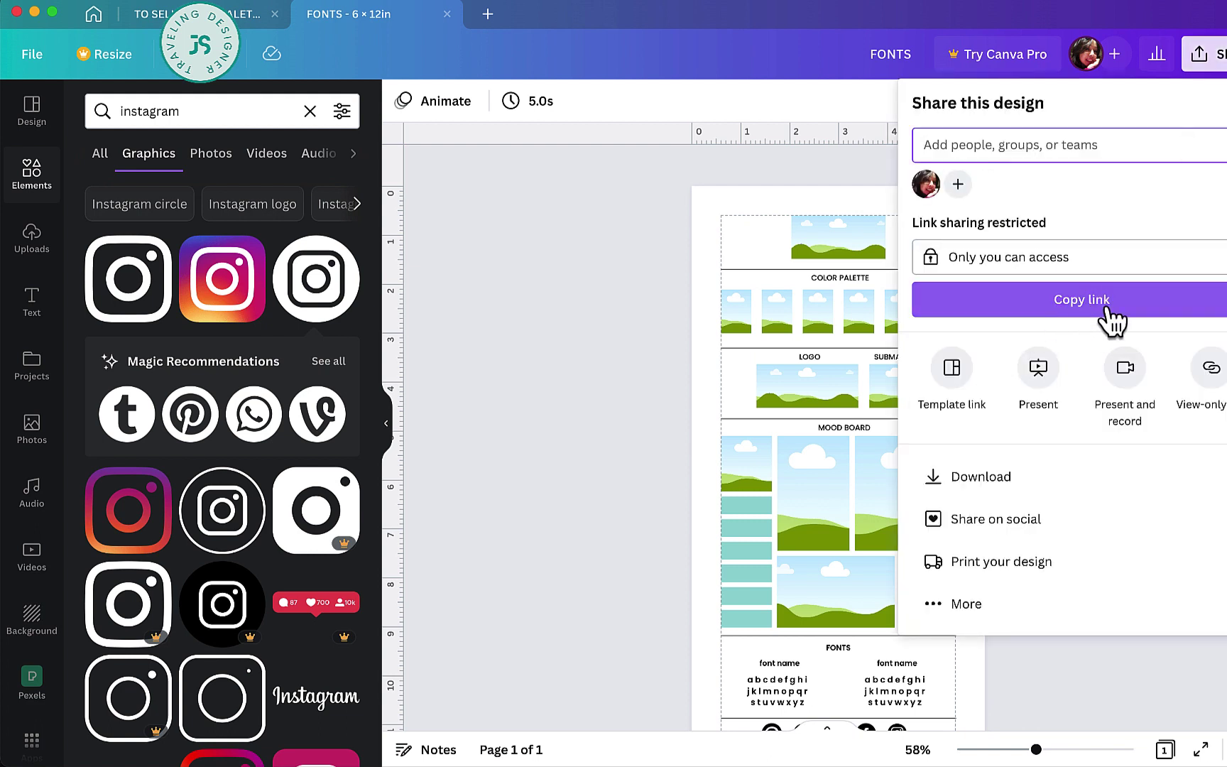
click(625, 314)
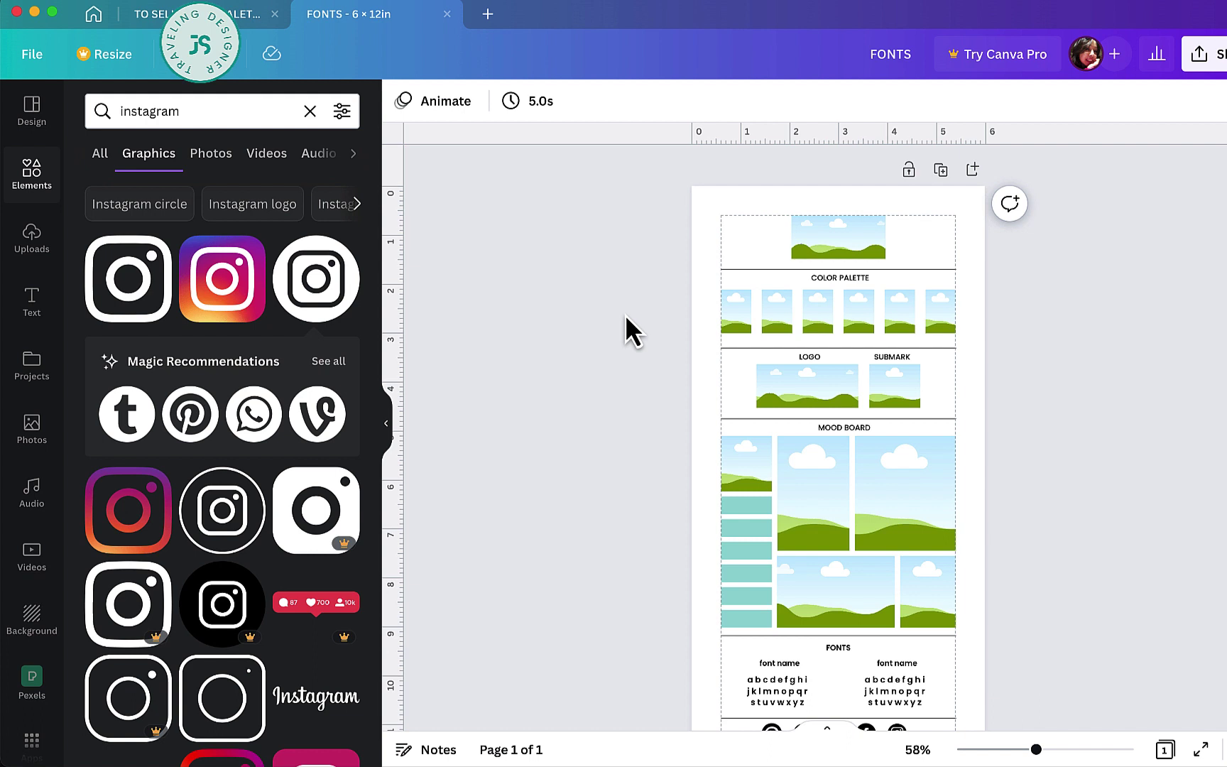
scroll(1091, 312, down, 3)
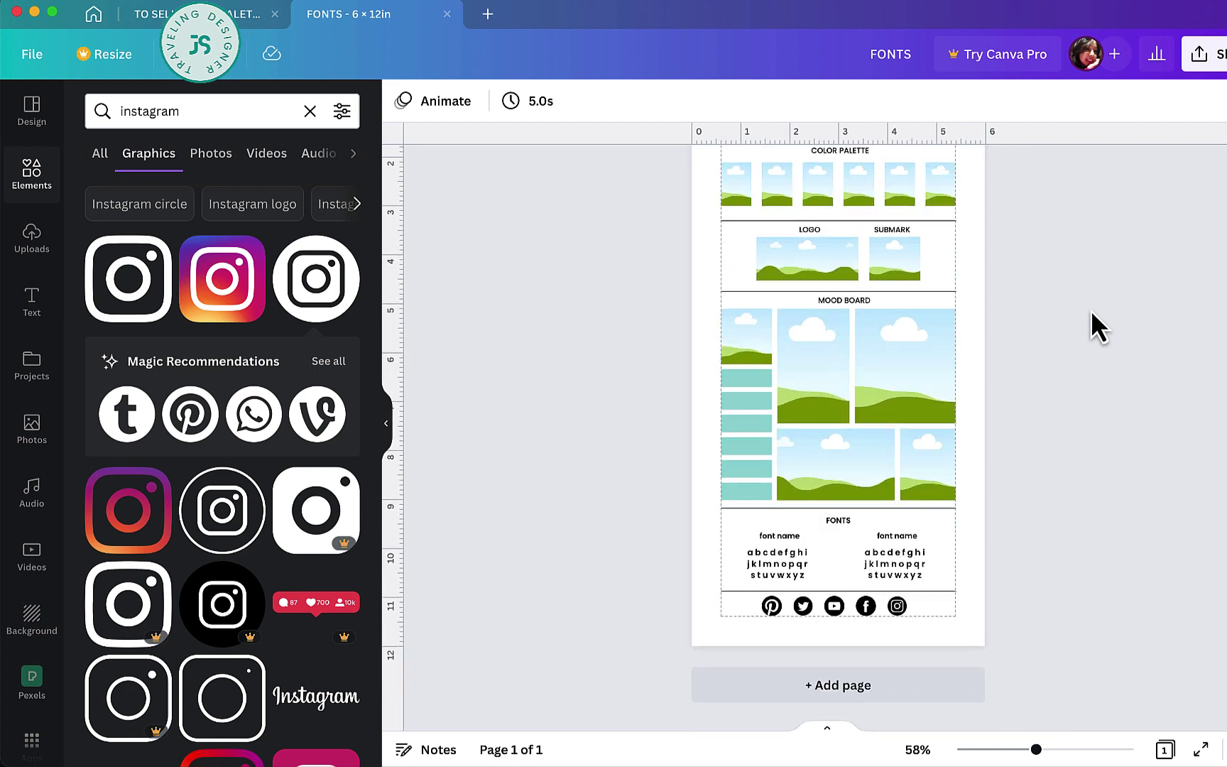
scroll(1065, 198, up, 3)
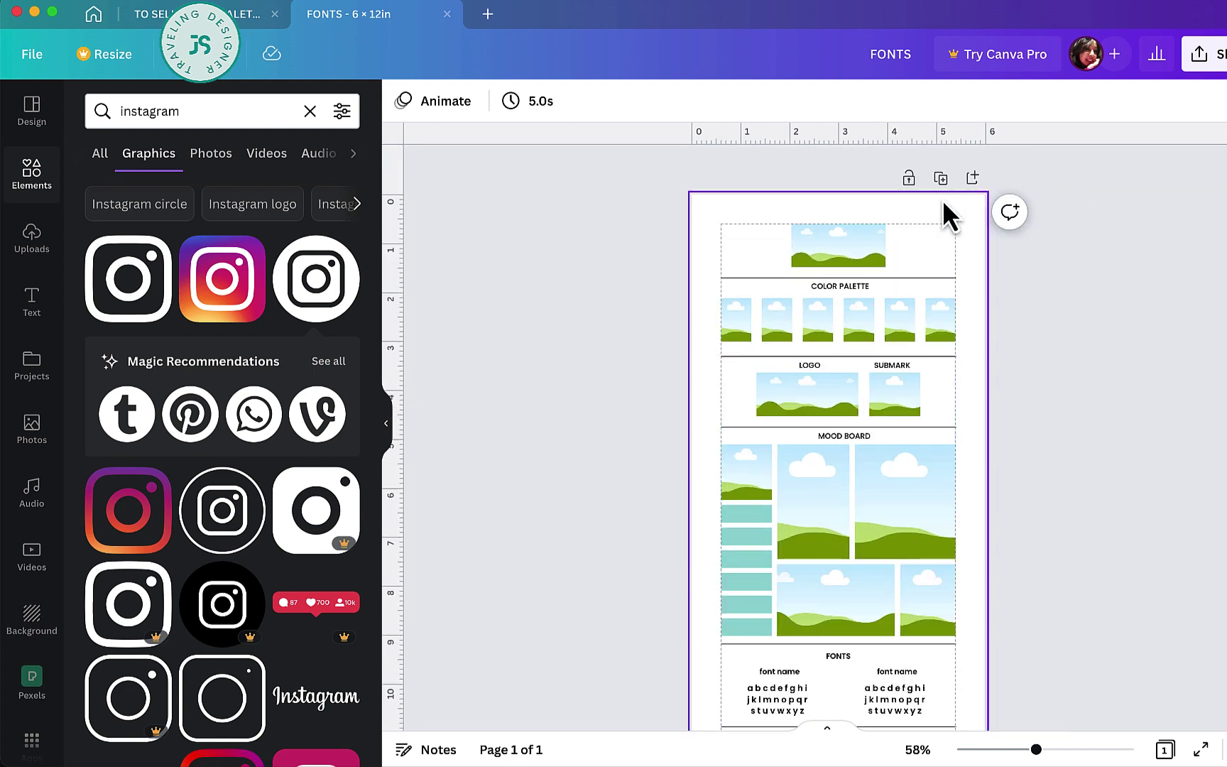
- Duplicate the template page and fill the copy's top frame with the uploaded SM logo image that carries the script name
click(939, 179)
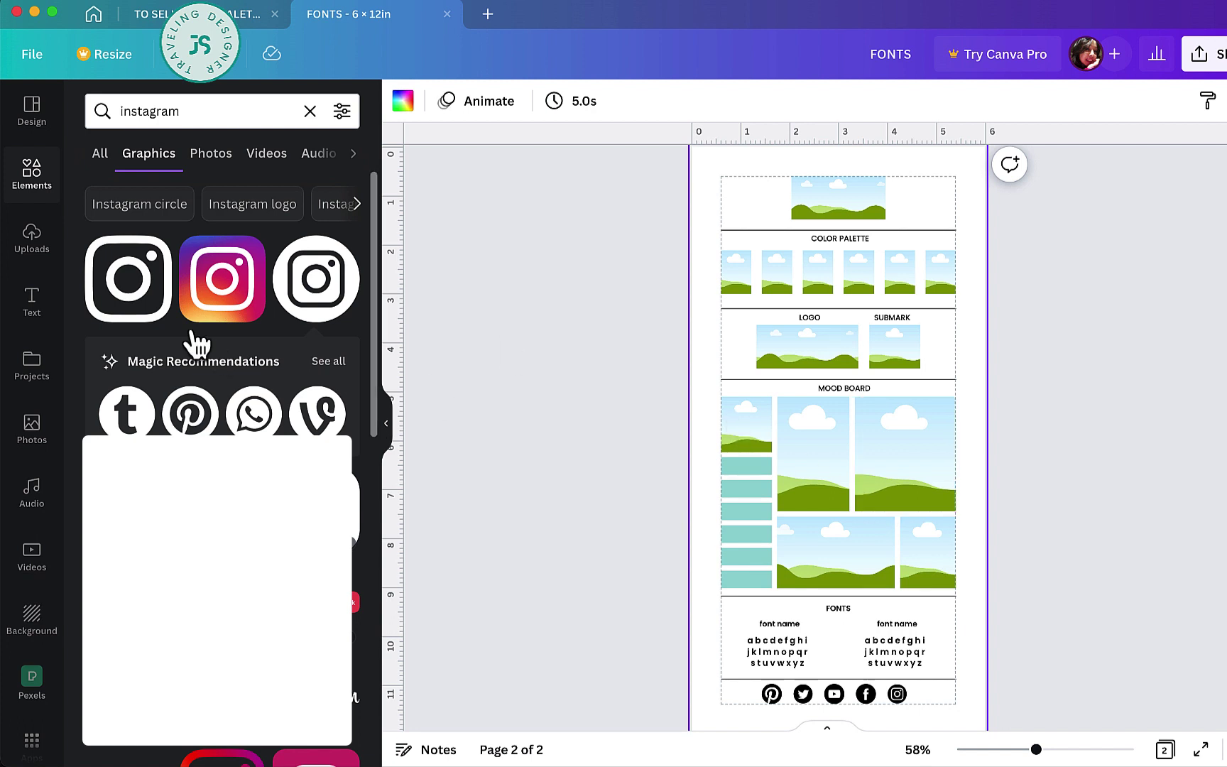
click(37, 241)
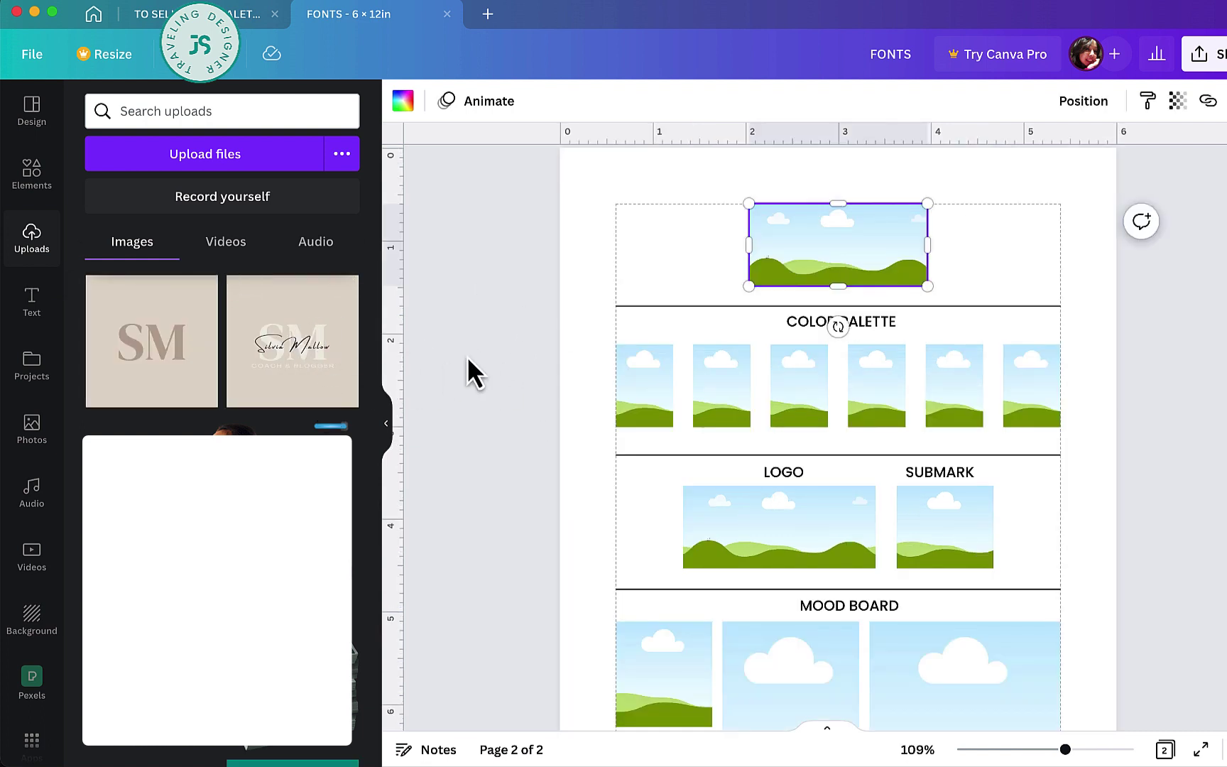
drag(301, 356, 864, 245)
double_click(861, 255)
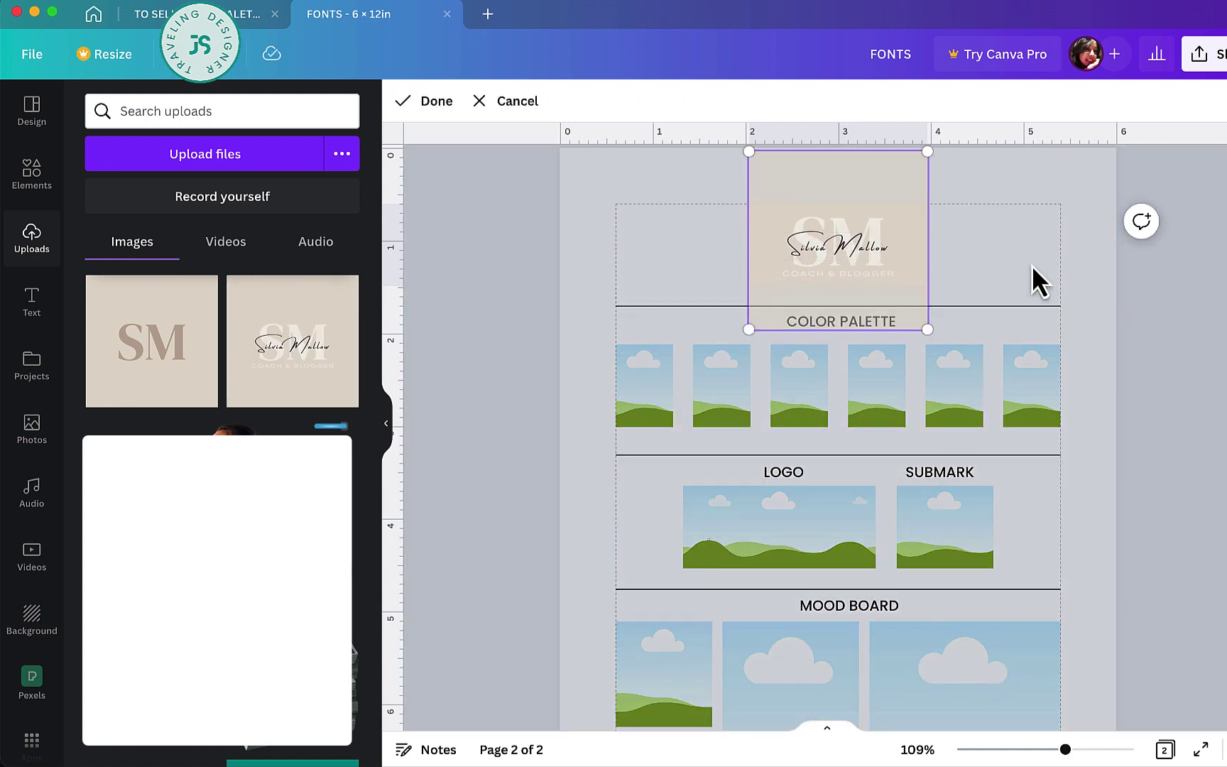
click(1033, 266)
scroll(1063, 275, down, 2)
click(1098, 307)
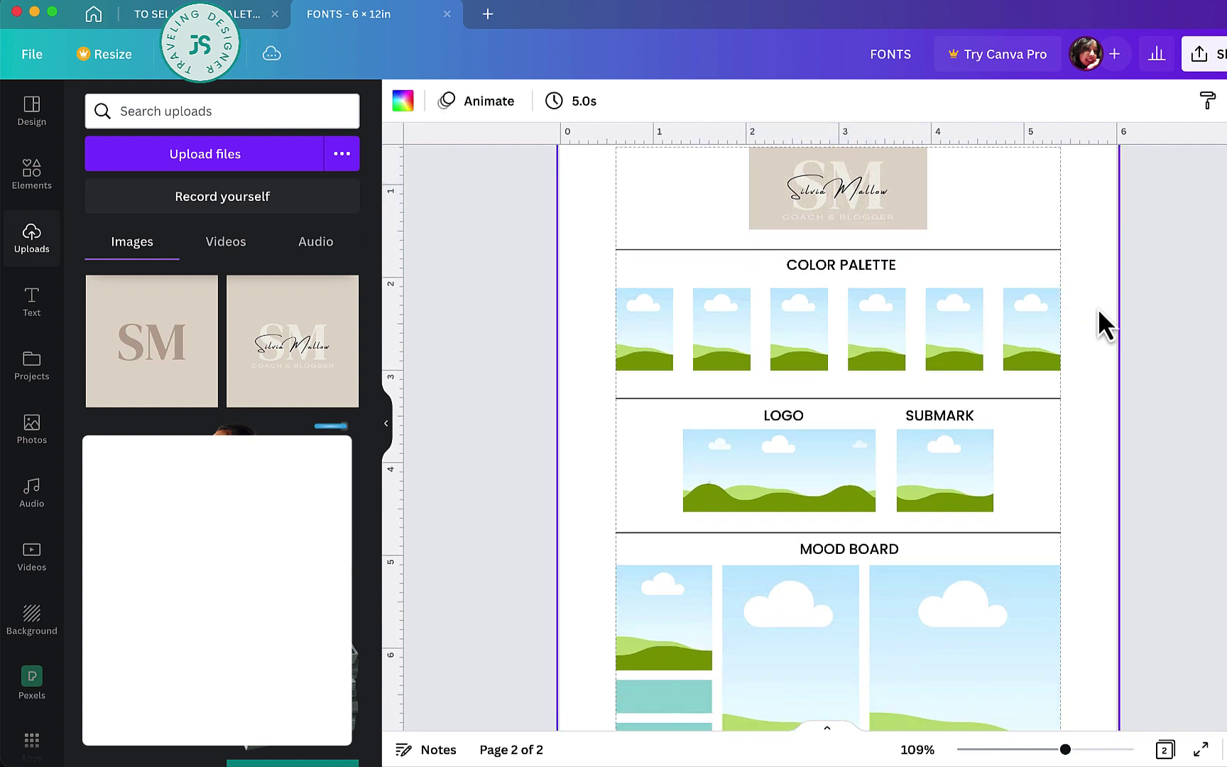
- Search Pexels for LADY WORKING and put the smiling woman in white above the color bars and the overhead table photo in the largest frame
scroll(607, 474, down, 5)
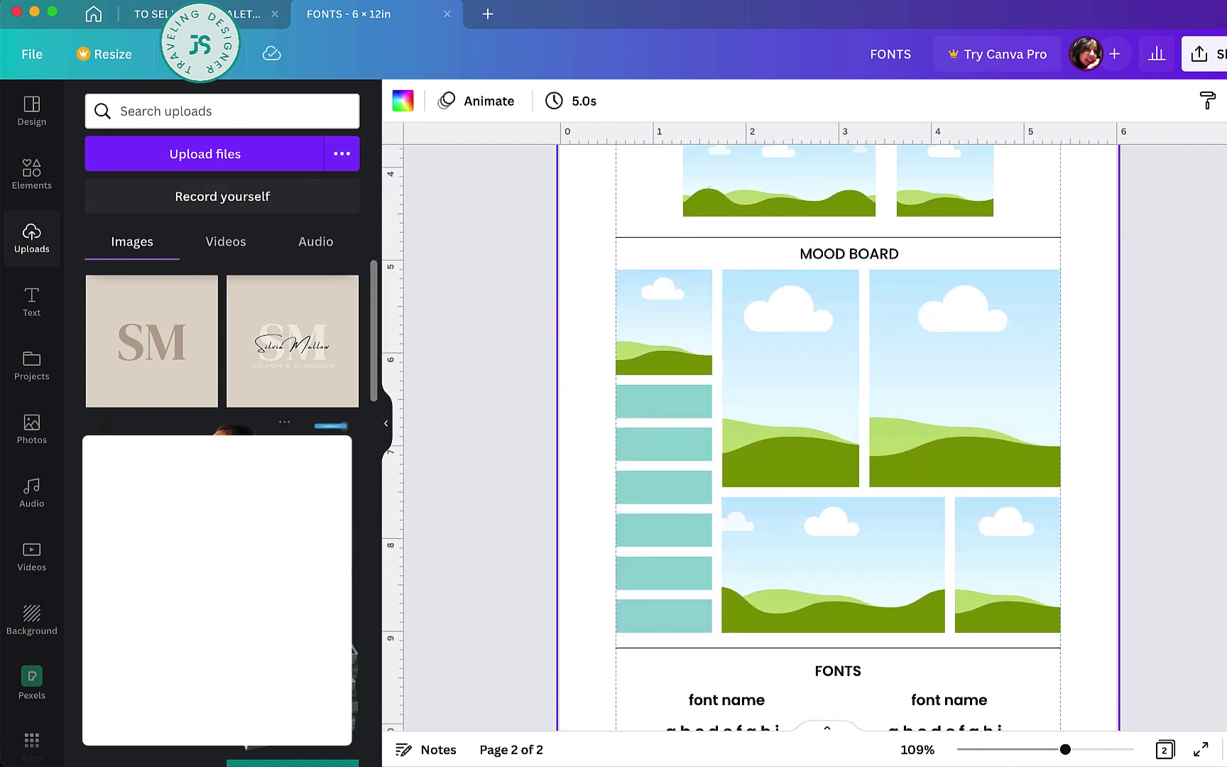
click(31, 680)
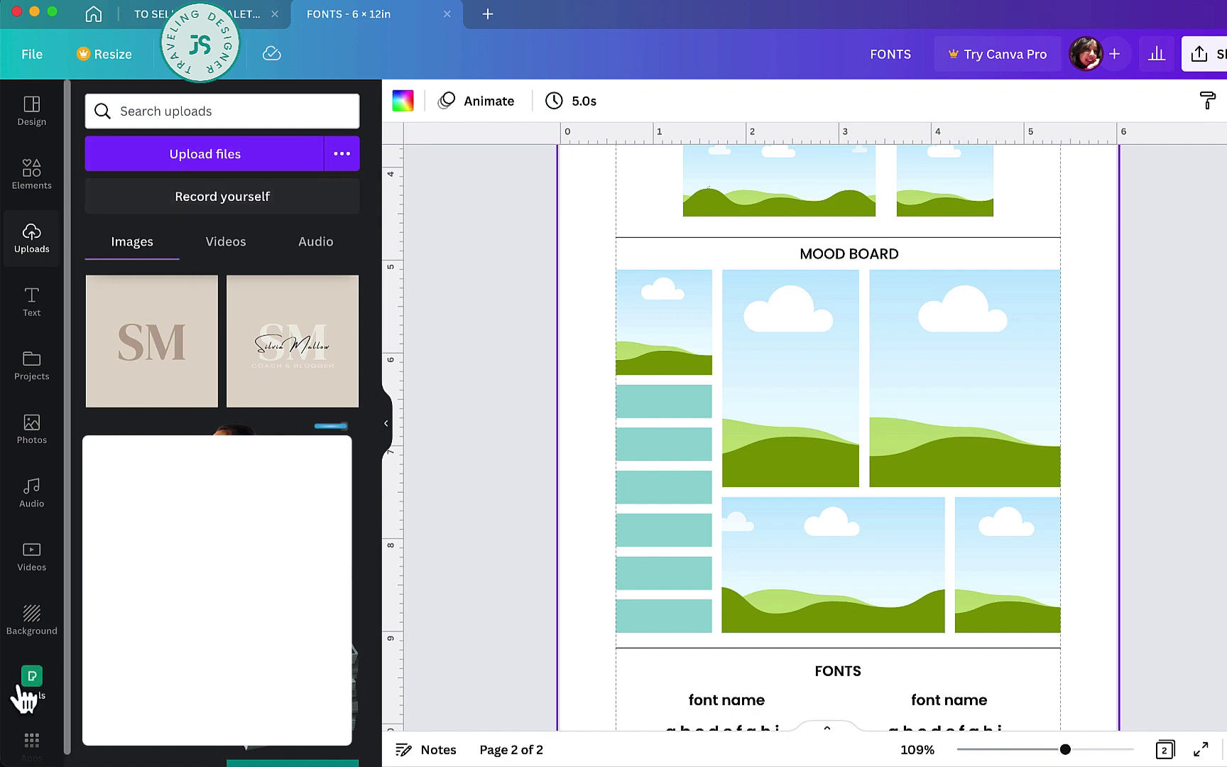
click(235, 112)
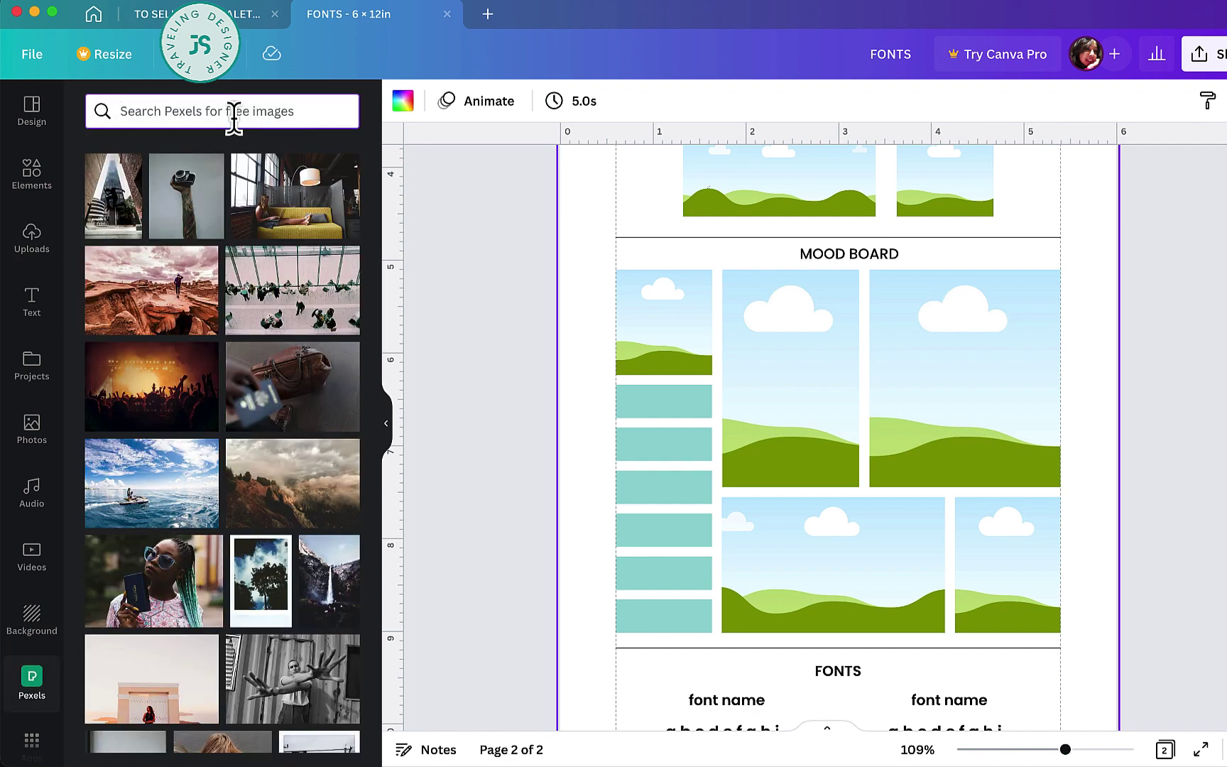
text(LADY WORKING)
key(Return)
scroll(310, 607, down, 2)
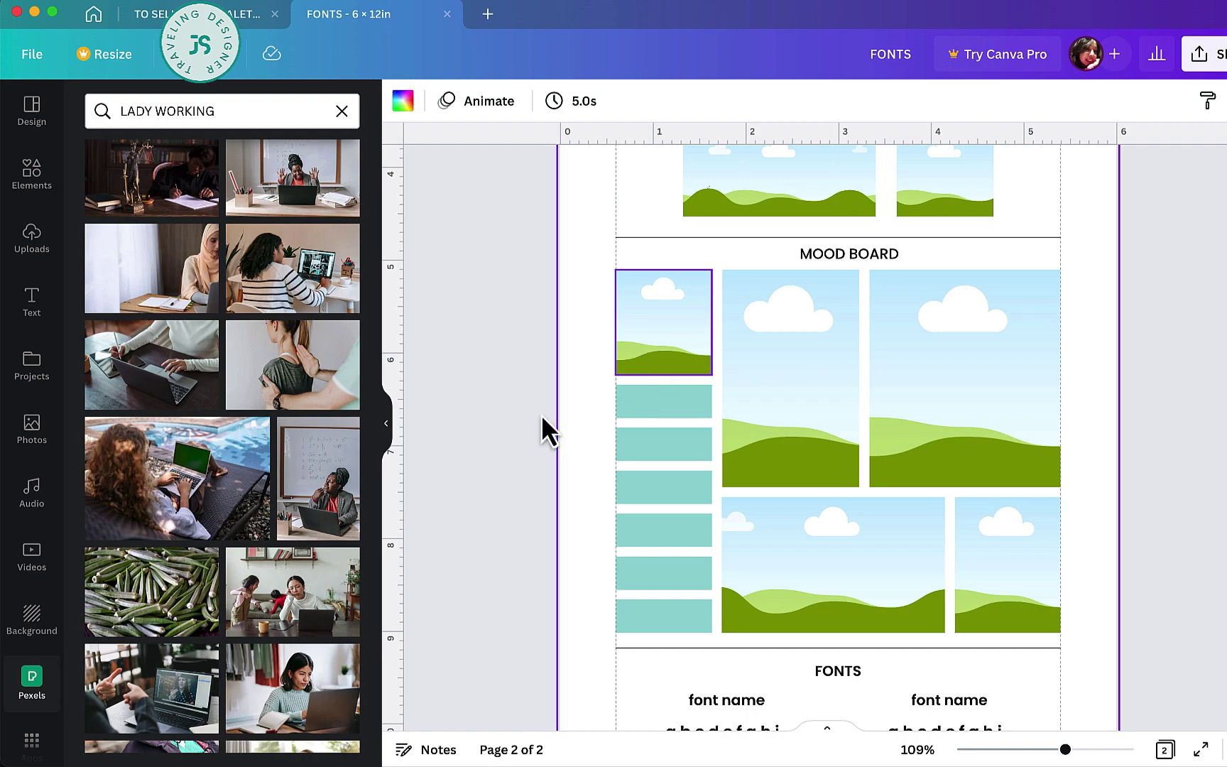
scroll(265, 652, down, 10)
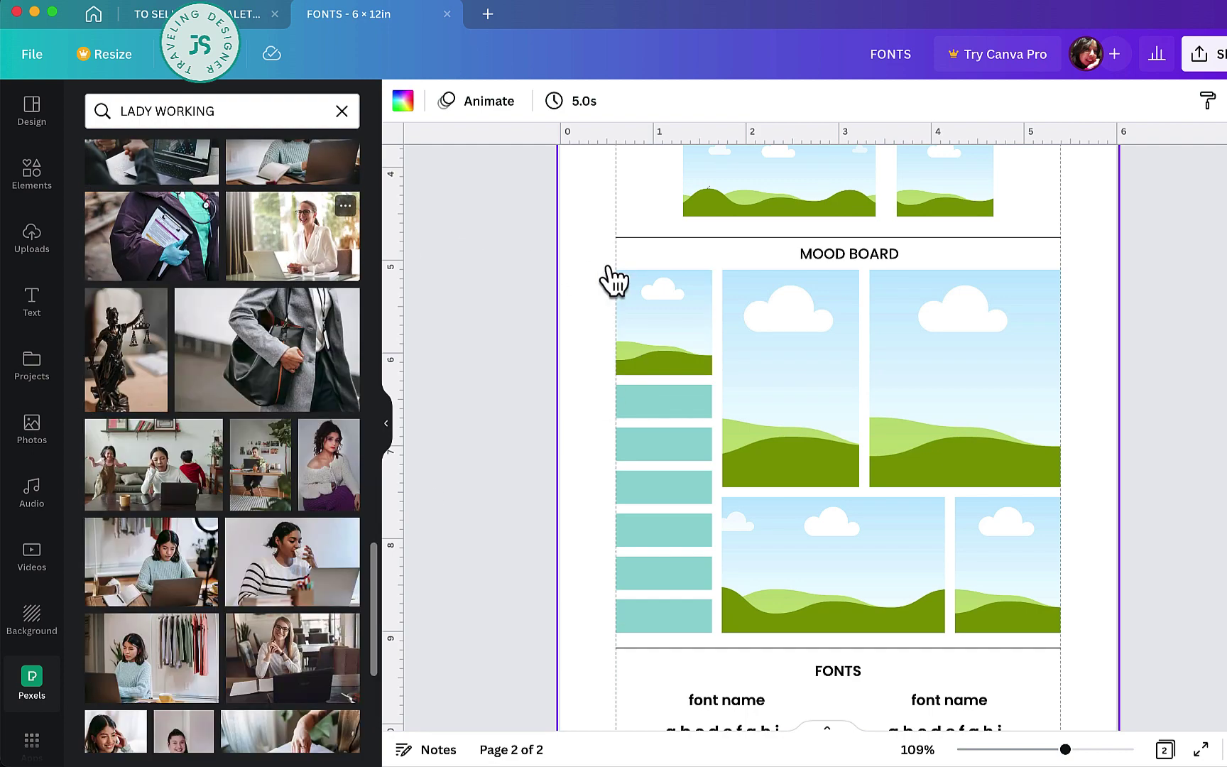
drag(612, 279, 649, 306)
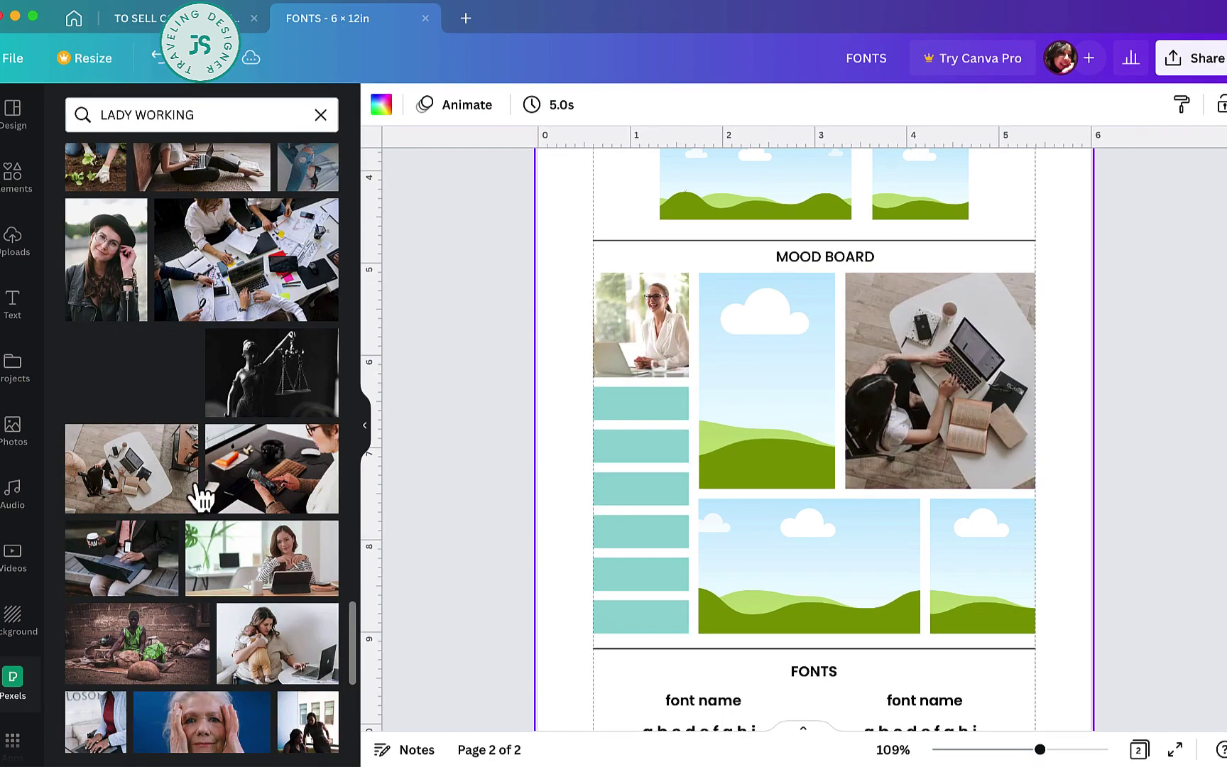
- Fill the remaining mood board frames with the desk-and-plant photo (tall), the overhead notebook photo (wide) and the hands-on-laptop photo (small)
scroll(274, 702, up, 15)
drag(297, 427, 774, 384)
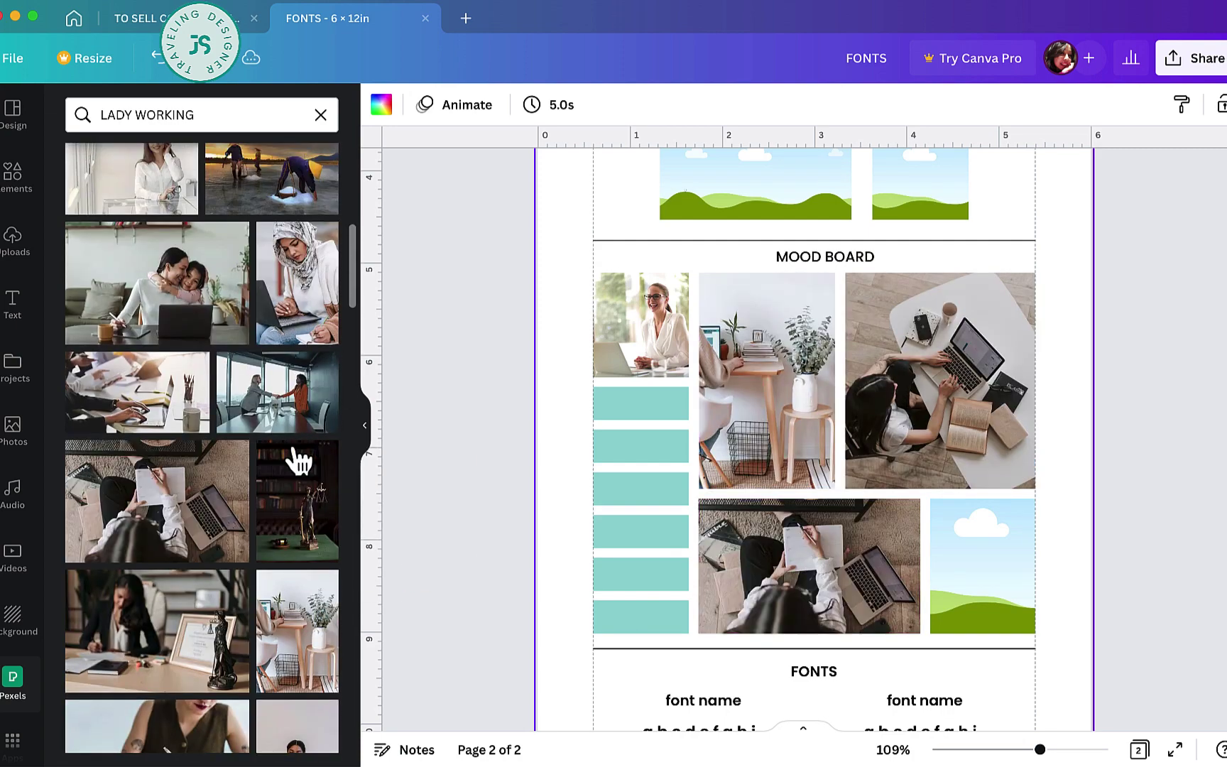
drag(294, 460, 945, 537)
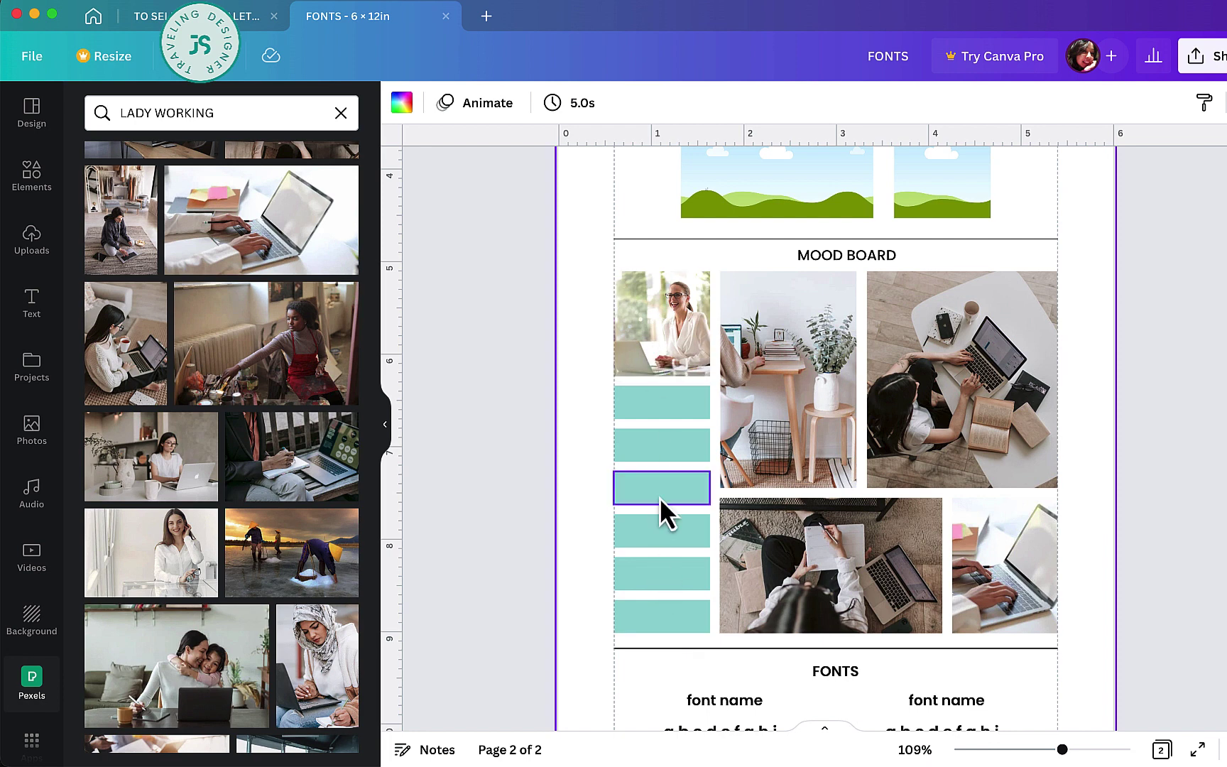
- Select the lowest color bar beside the mood board and open its fill color choices
click(668, 415)
click(672, 614)
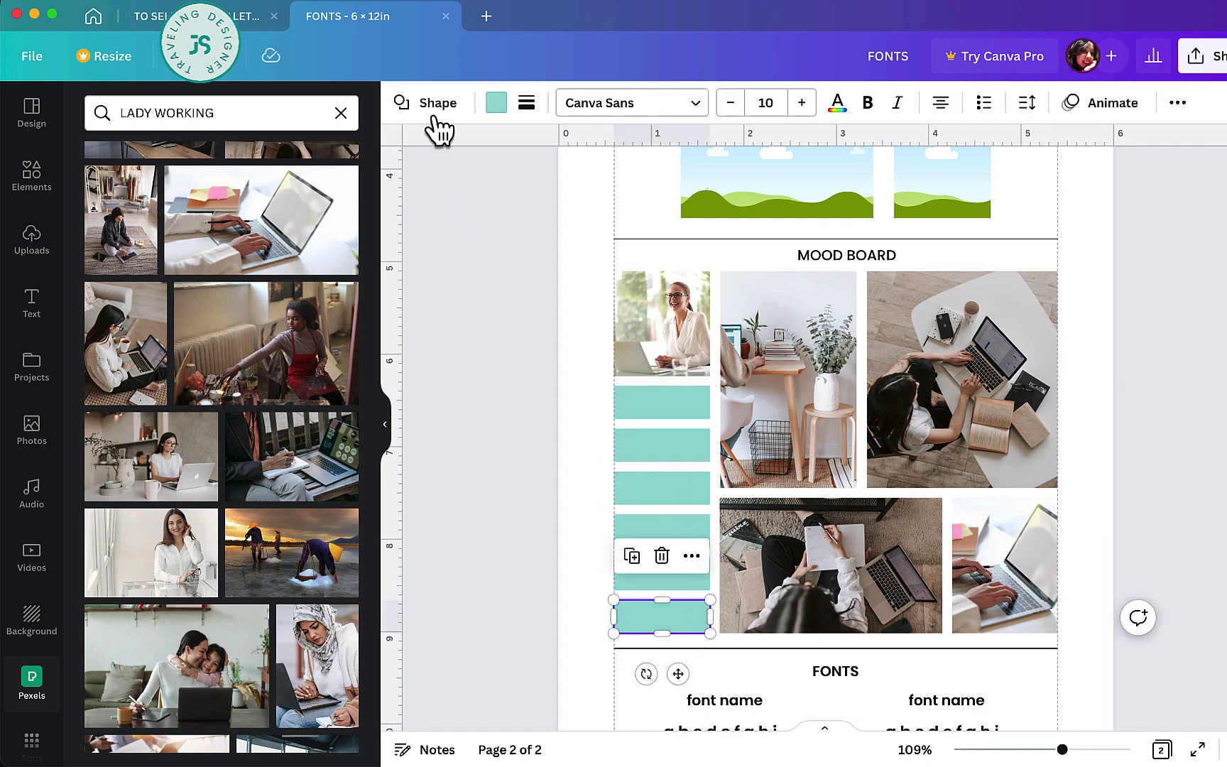
click(496, 103)
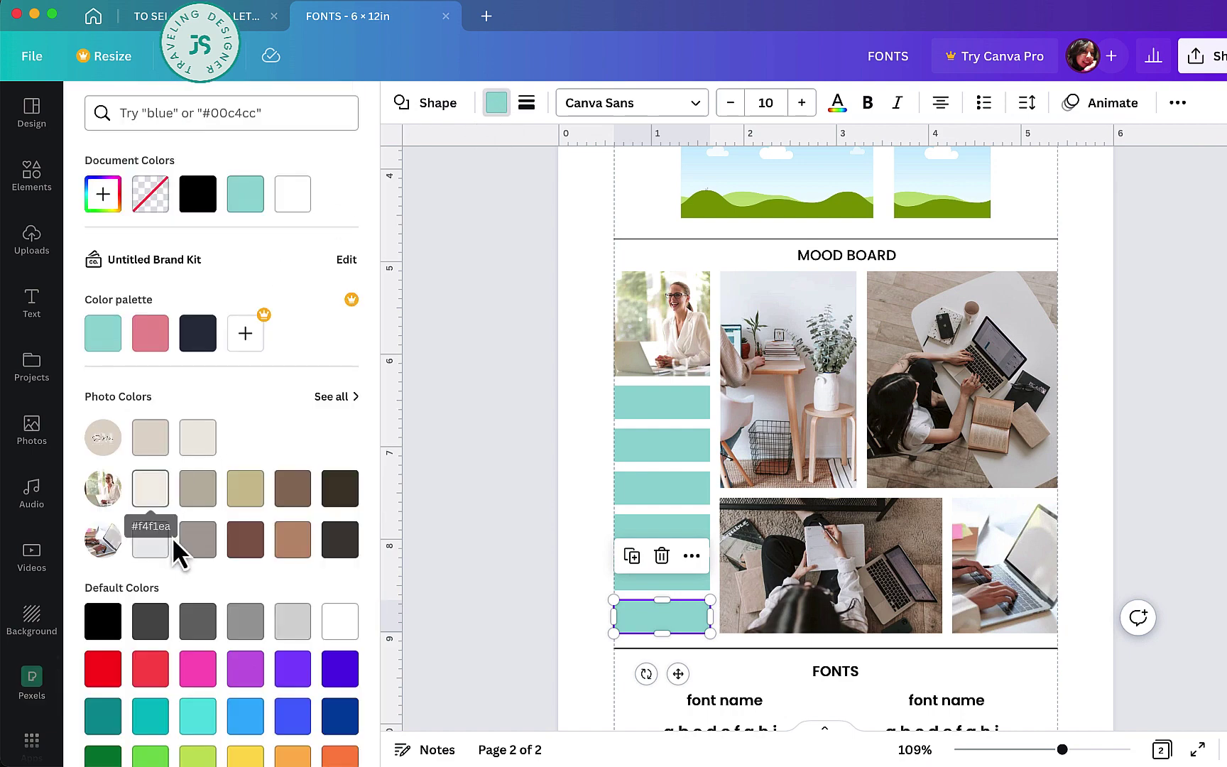